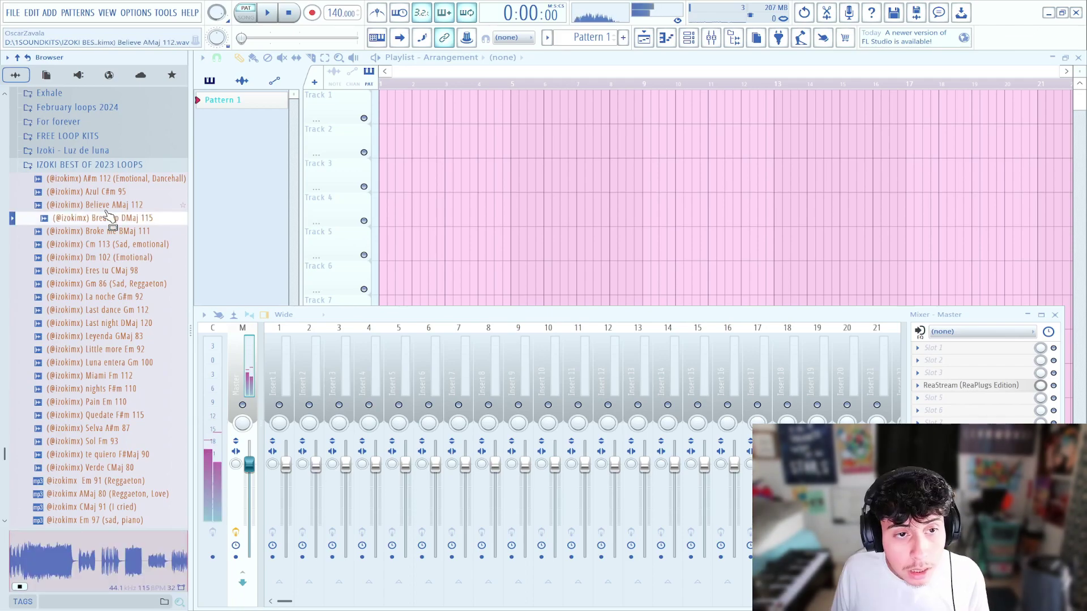
# Preview the loops in the IZOKI BEST OF 2023 LOOPS folder and place Azul C#m 95 at the start of Track 1.
pyautogui.press('Up')
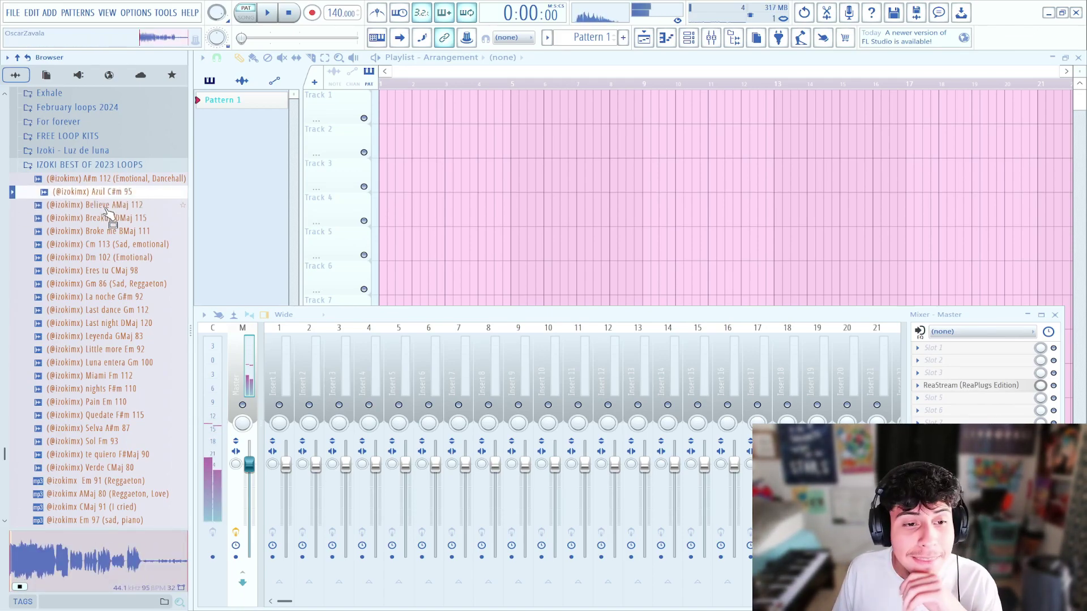
pyautogui.scroll(4, 85, 403)
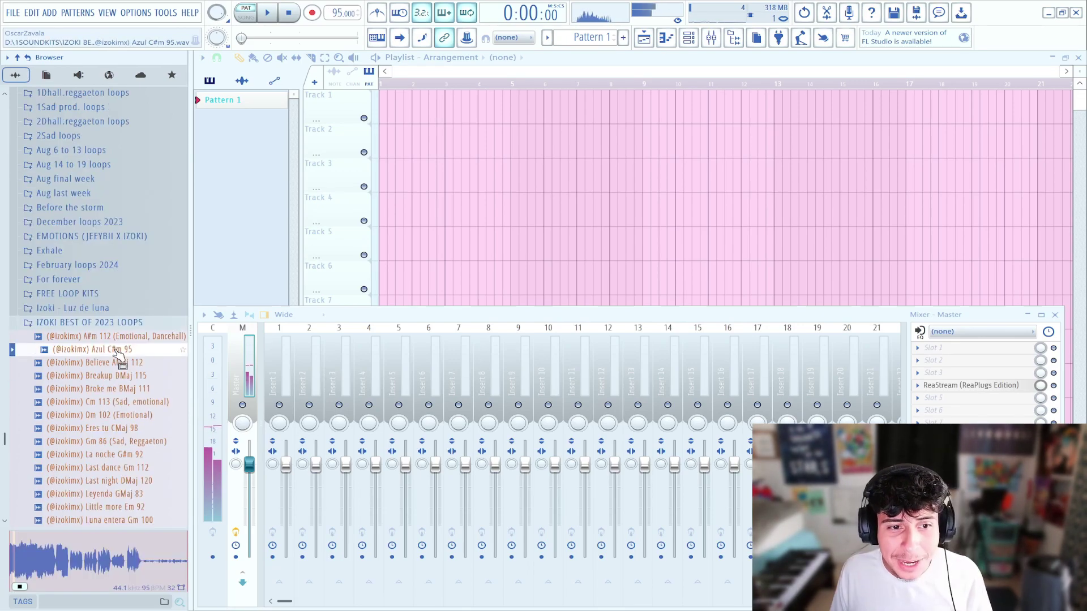
pyautogui.moveTo(99, 352); pyautogui.dragTo(260, 346)
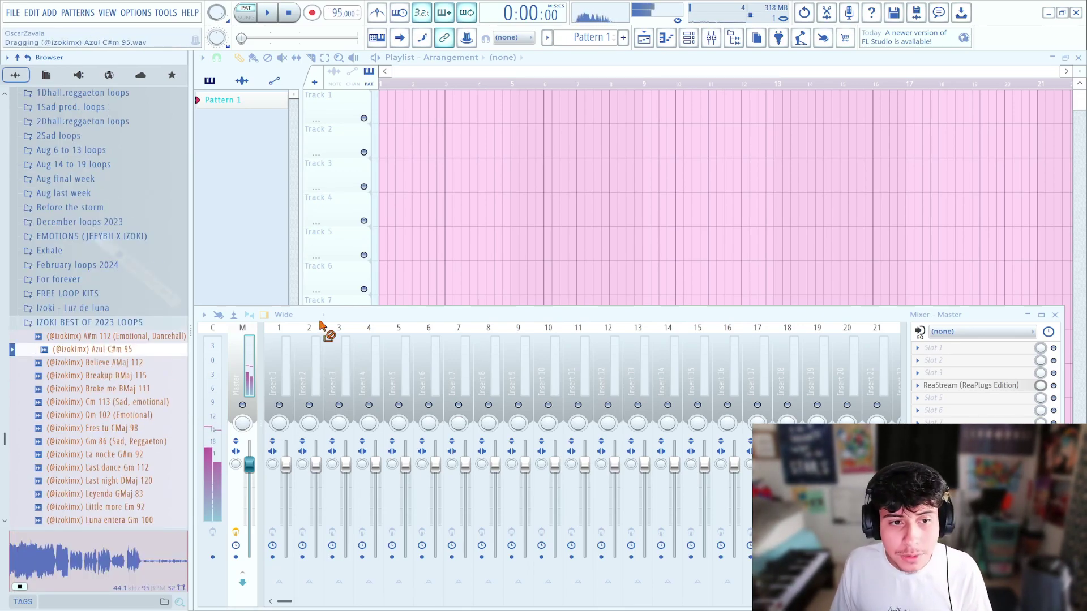
pyautogui.moveTo(260, 346); pyautogui.dragTo(390, 109)
# Recolour the Azul C#m 95 audio clip dark blue and play the arrangement.
pyautogui.rightClick(223, 98)
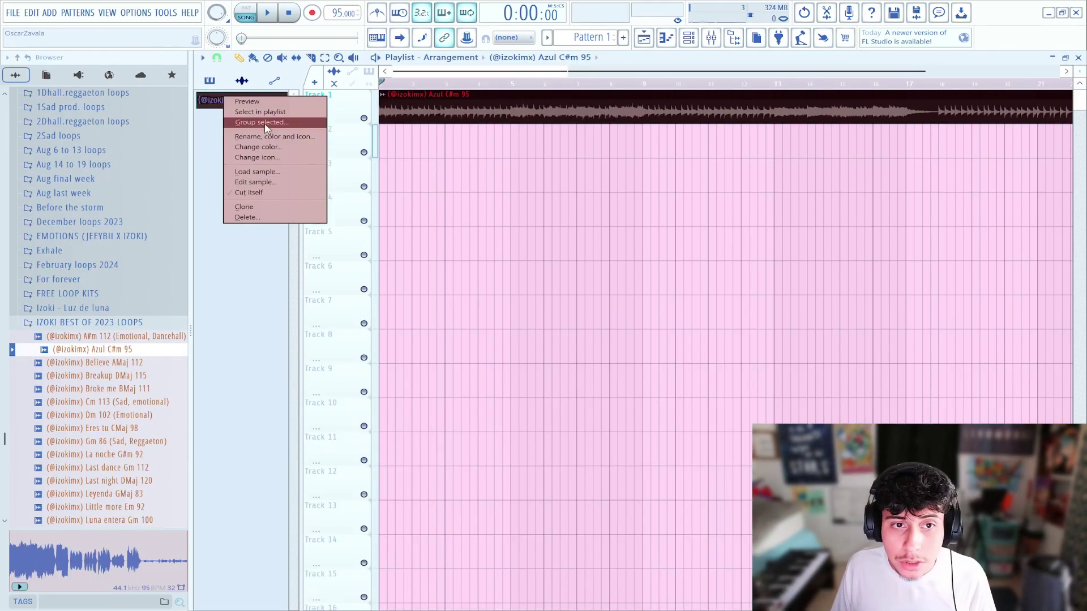
pyautogui.click(264, 147)
pyautogui.click(371, 231)
pyautogui.click(455, 407)
pyautogui.press('space')
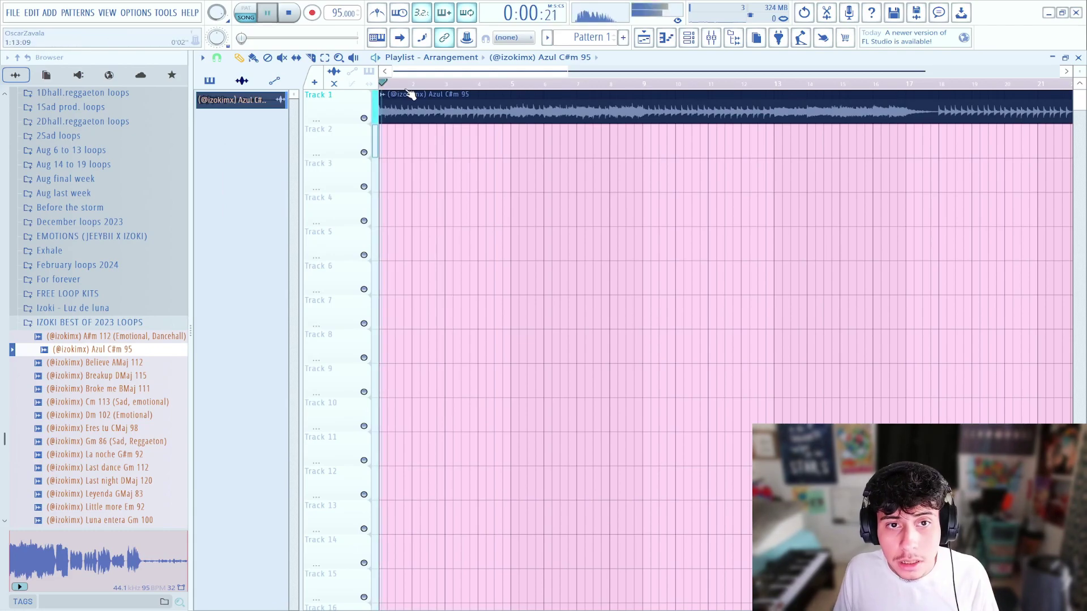
# Stretch the Azul C#m 95 clip to the bar grid at 111 BPM and shift its pitch with a 3-semitone range.
pyautogui.scroll(-3, 411, 96)
pyautogui.doubleClick(426, 104)
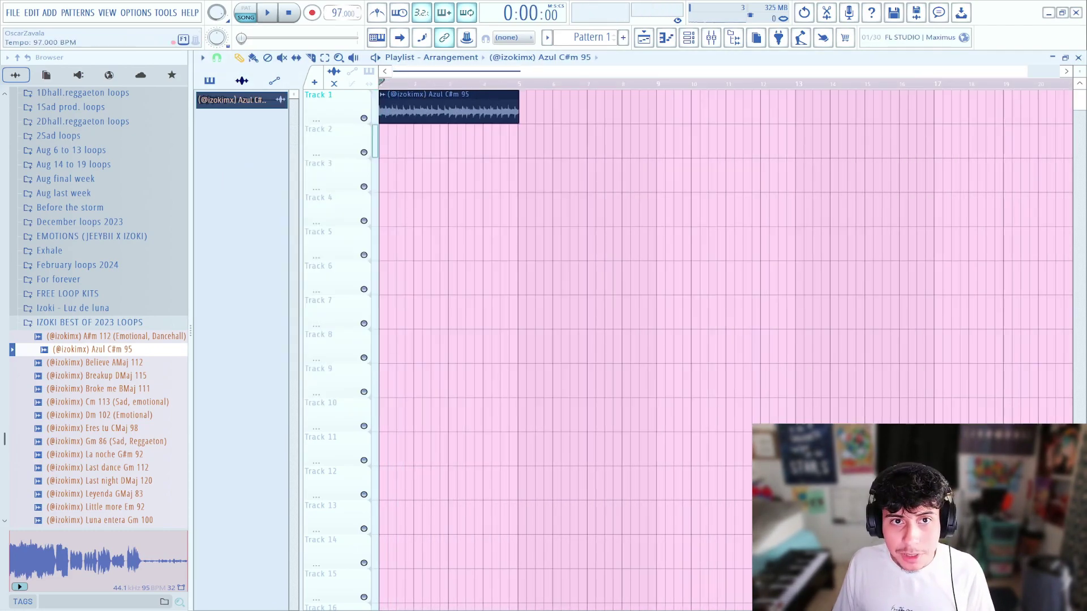
pyautogui.press('space')
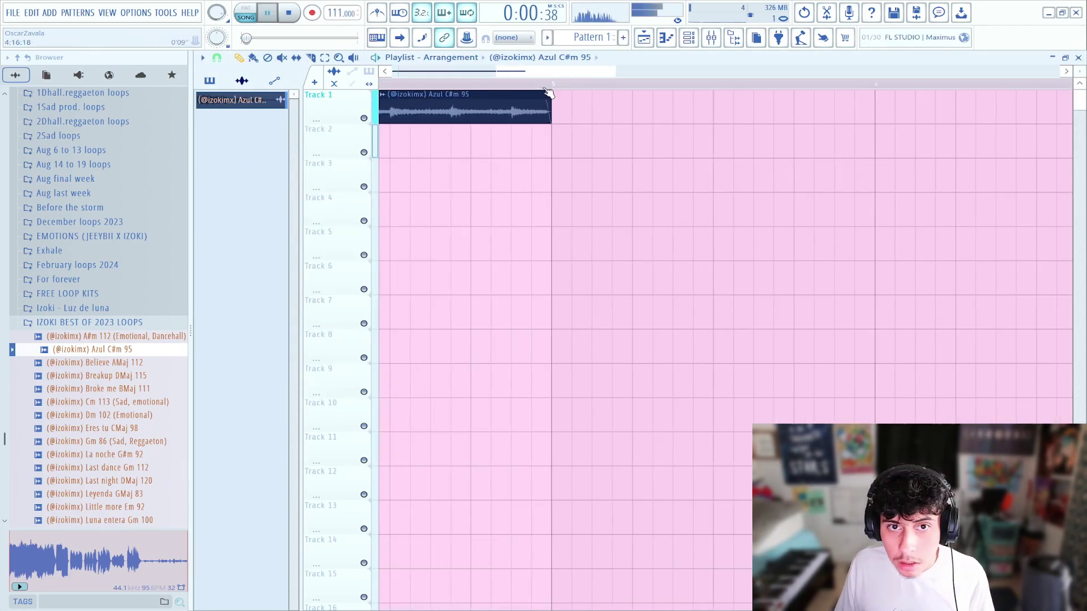
pyautogui.moveTo(550, 93); pyautogui.dragTo(518, 97)
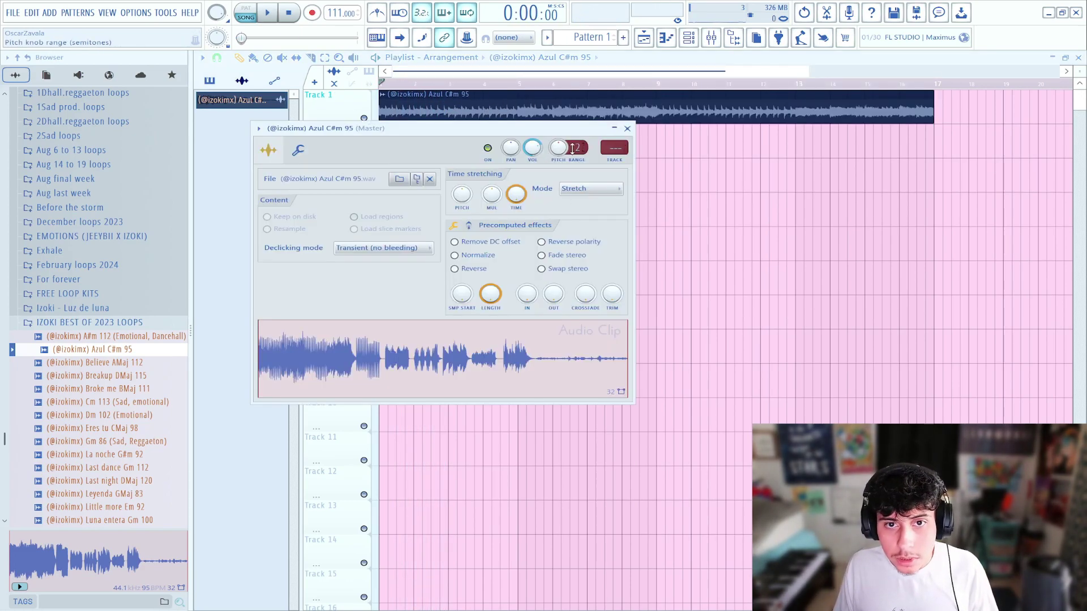
pyautogui.press('space')
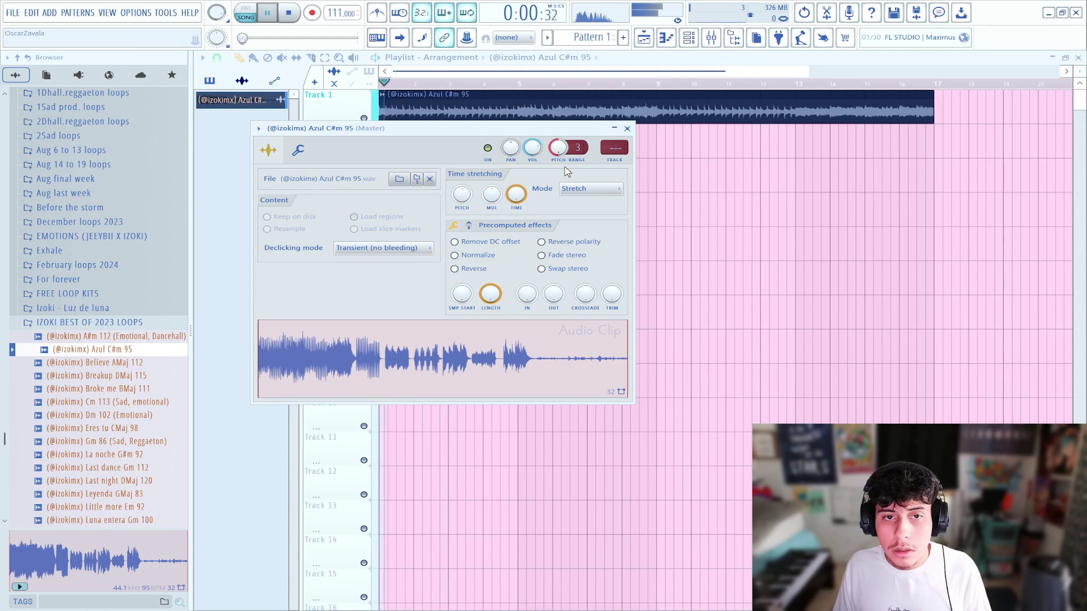
pyautogui.click(383, 101)
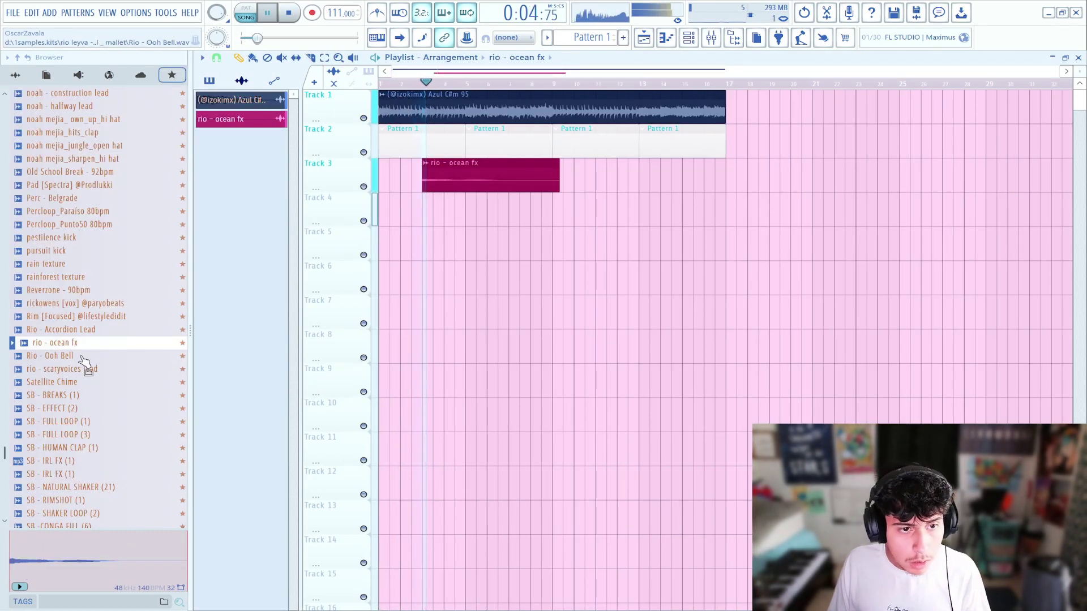
# Load LS - R Kick 3 as a new channel and fill four bars with repeated one-beat G4 notes.
pyautogui.doubleClick(499, 182)
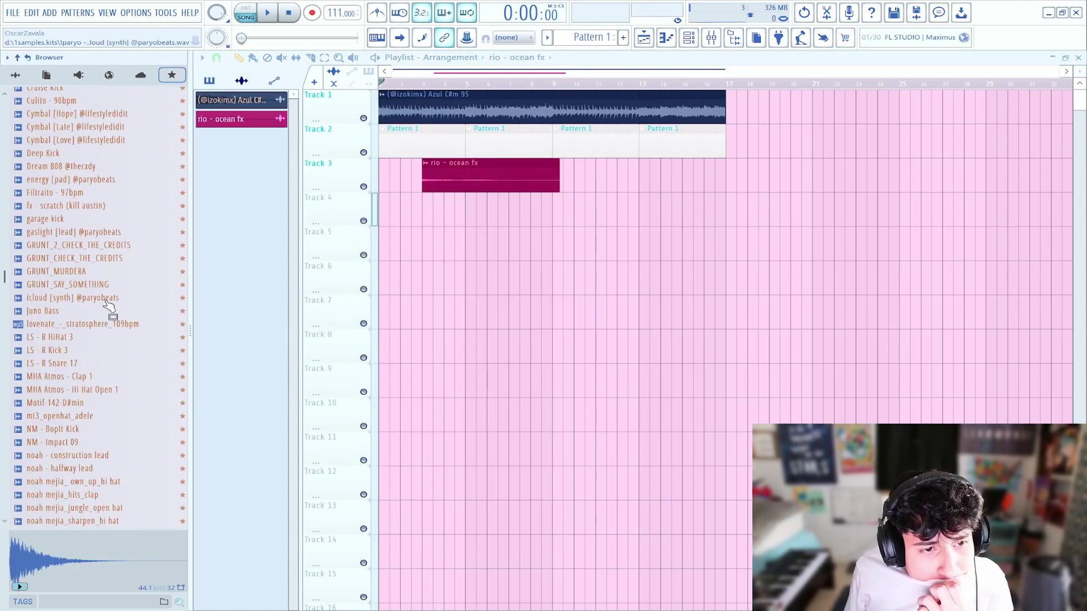
pyautogui.click(102, 350)
pyautogui.rightClick(98, 352)
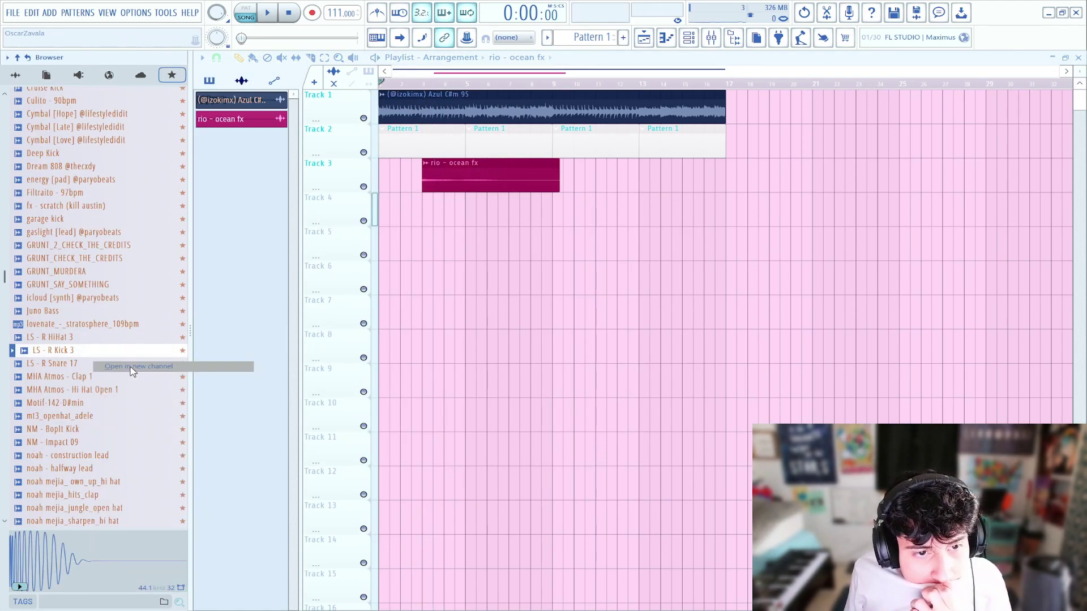
pyautogui.click(141, 364)
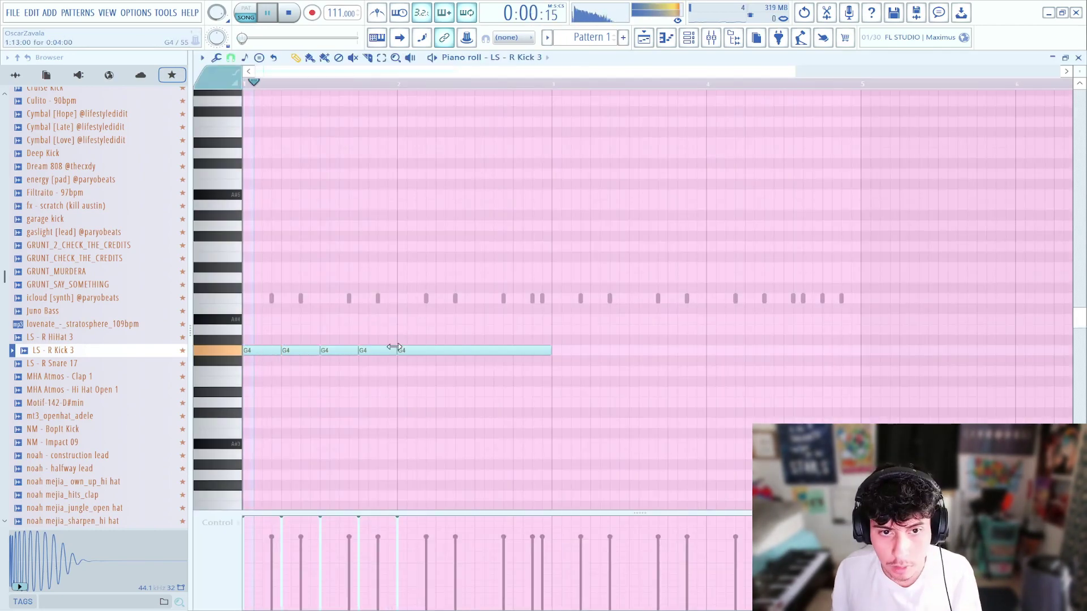
pyautogui.rightClick(453, 351)
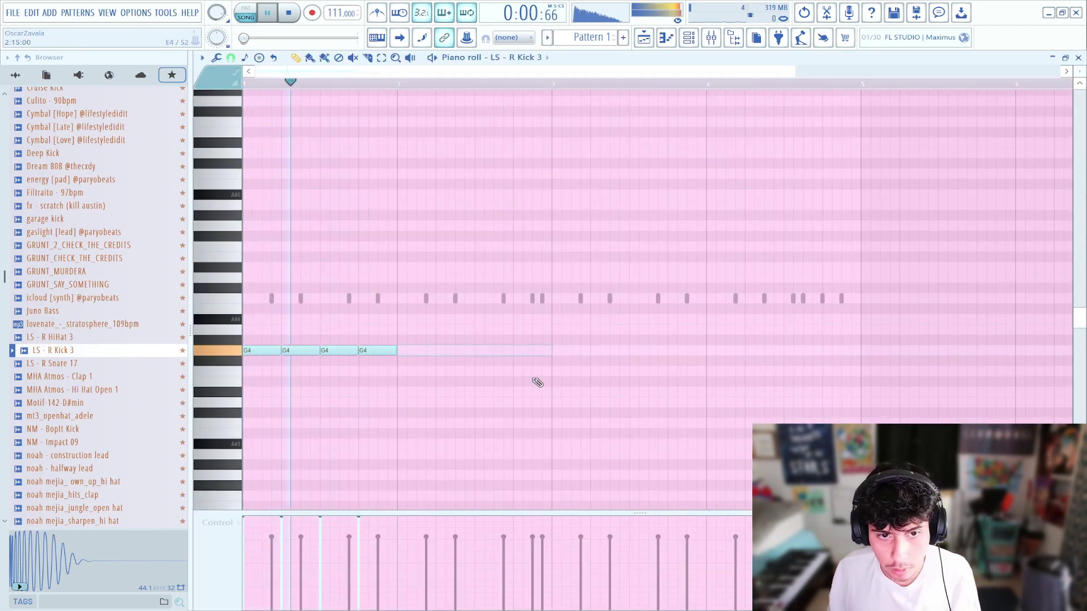
pyautogui.hotkey('ctrl', 'b')
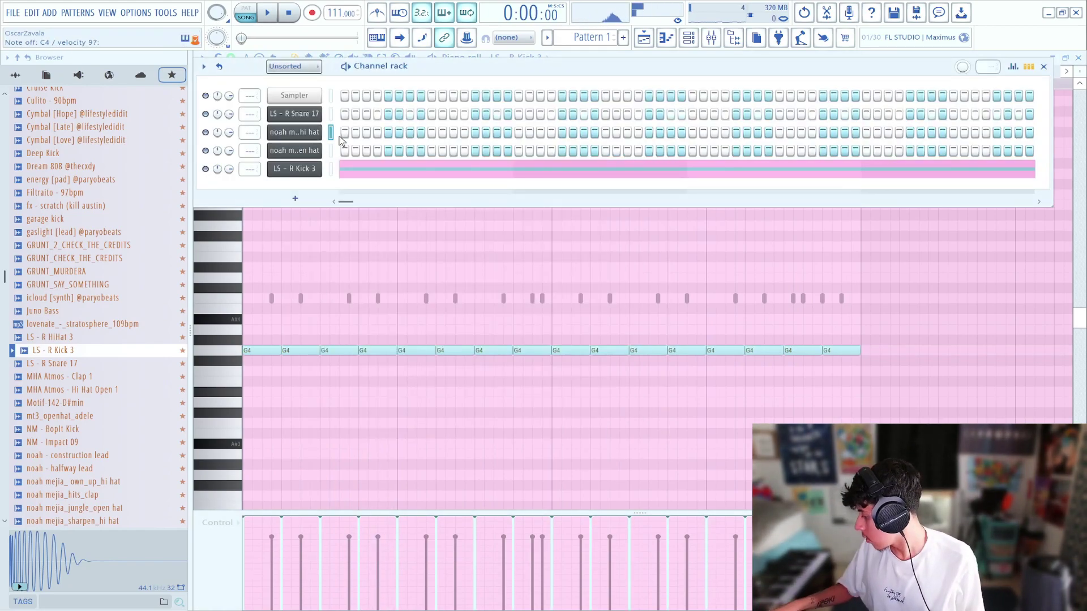
# Play back the pattern and arm recording for the noah mejia hi-hat channel.
pyautogui.press('space')
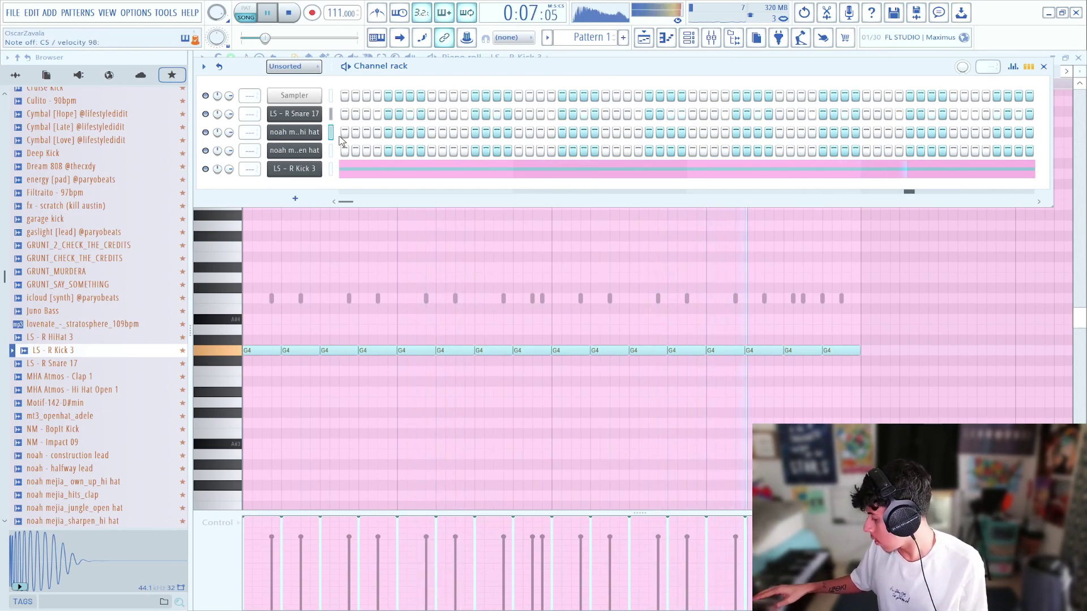
pyautogui.press('r')
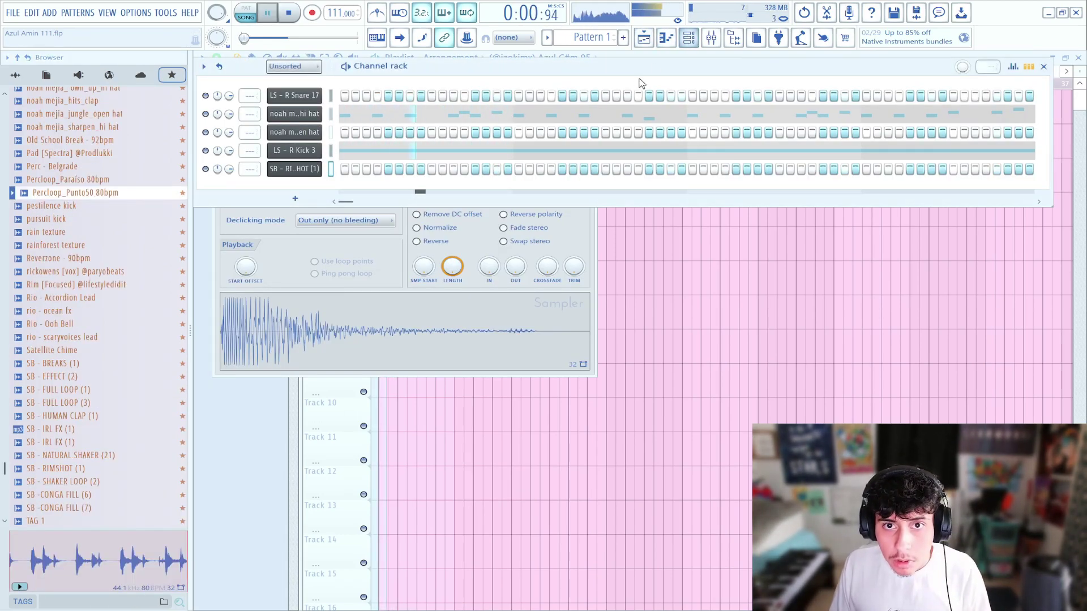
# Place the Percloop_Punto50 80bpm sample on Track 4 over bars 1 to 9 and rename it perc loop.
pyautogui.press('F6')
pyautogui.moveTo(95, 194); pyautogui.dragTo(468, 213)
pyautogui.keyDown('ctrl'); pyautogui.click(495, 269); pyautogui.keyUp('ctrl')
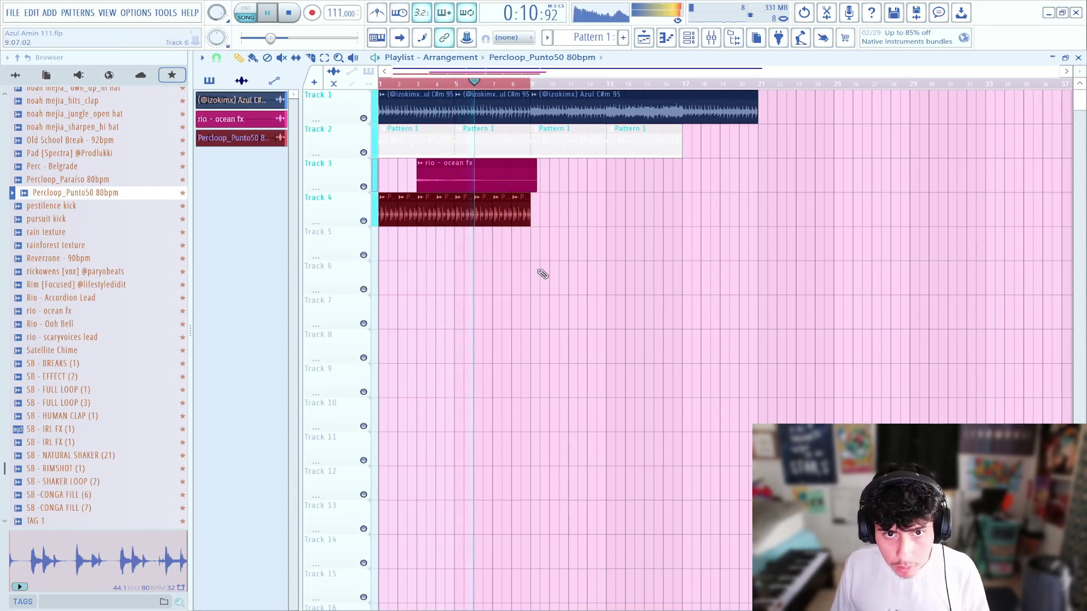
pyautogui.rightClick(266, 140)
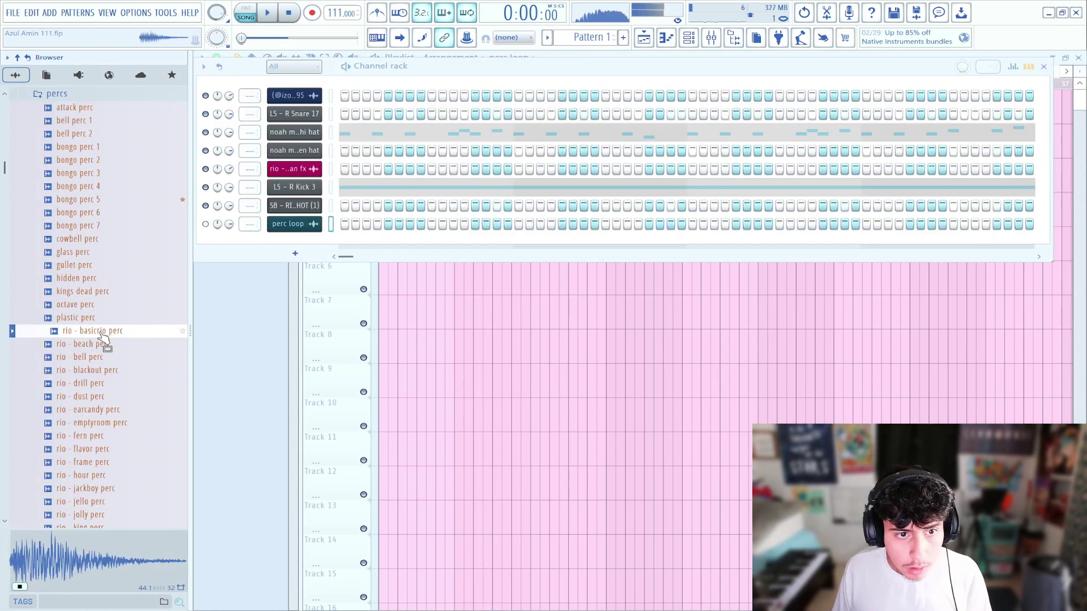
# Add the rio - basicrio perc sample as a new channel and check it with playback.
pyautogui.rightClick(103, 338)
pyautogui.click(130, 340)
pyautogui.press('space')
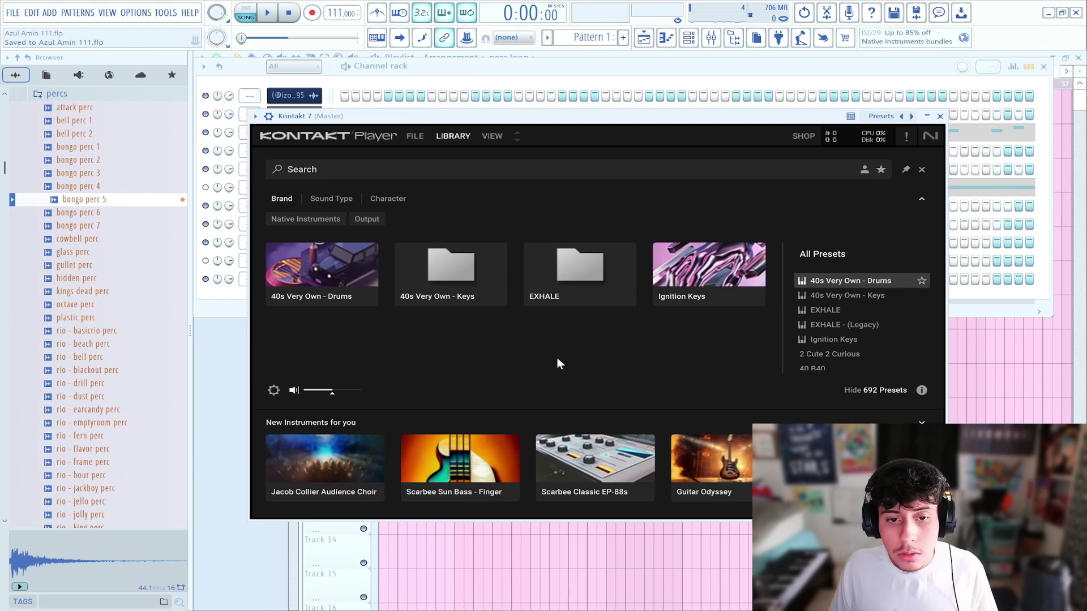
# Load the EXHALE instrument in Kontakt and switch it to the Slices engine, accepting the preset change.
pyautogui.click(620, 261)
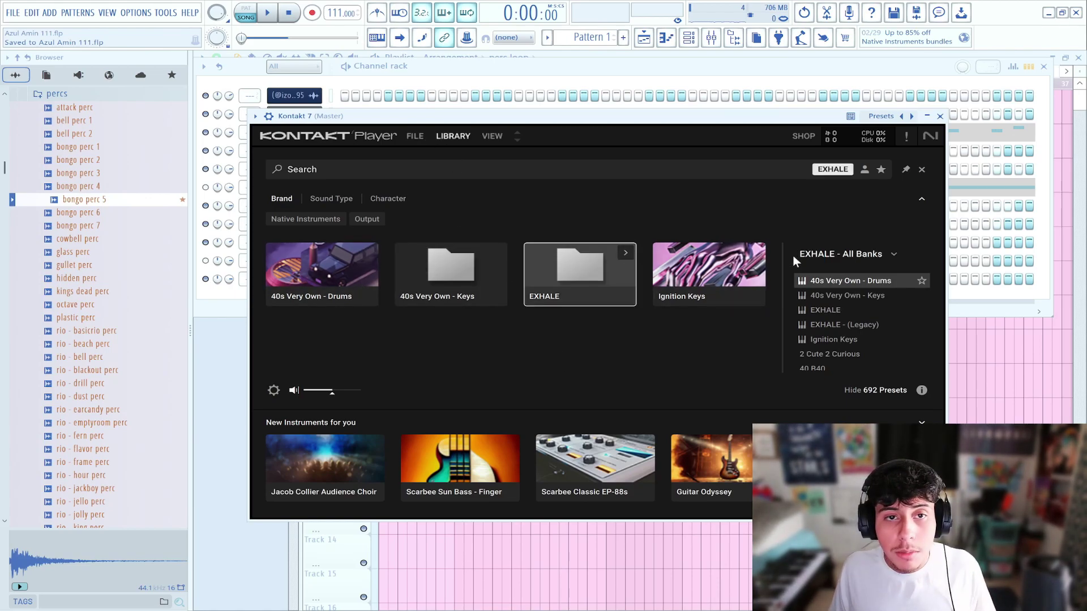
pyautogui.click(626, 254)
pyautogui.moveTo(405, 117); pyautogui.dragTo(414, 88)
pyautogui.click(485, 353)
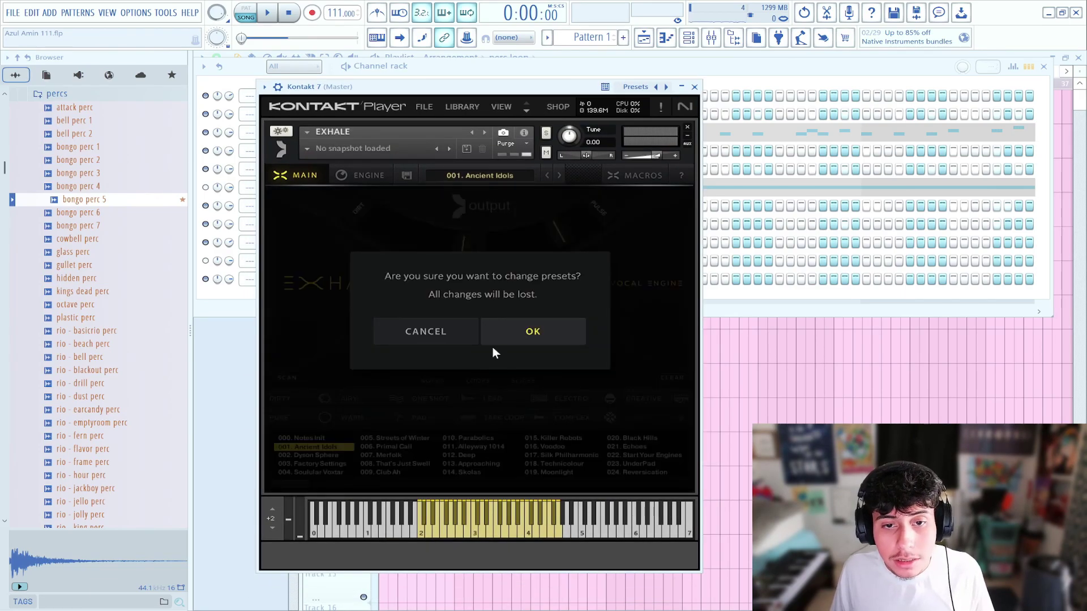
pyautogui.click(531, 331)
pyautogui.click(516, 356)
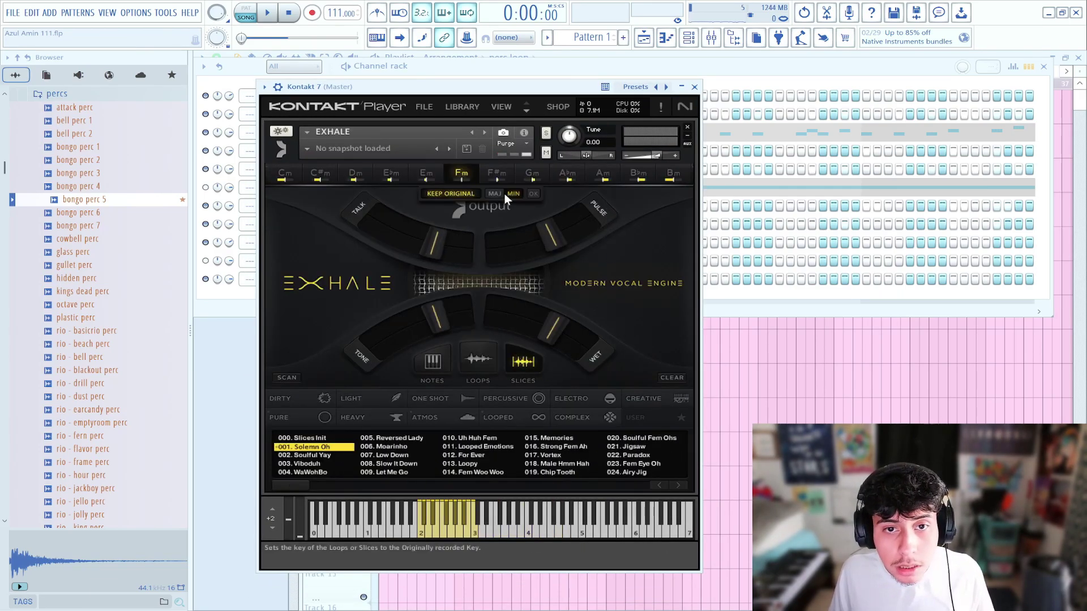
# Set the EXHALE slices' key to Am and load the preset 020. Soulful Fem Ohs.
pyautogui.click(533, 194)
pyautogui.moveTo(546, 105); pyautogui.dragTo(526, 85)
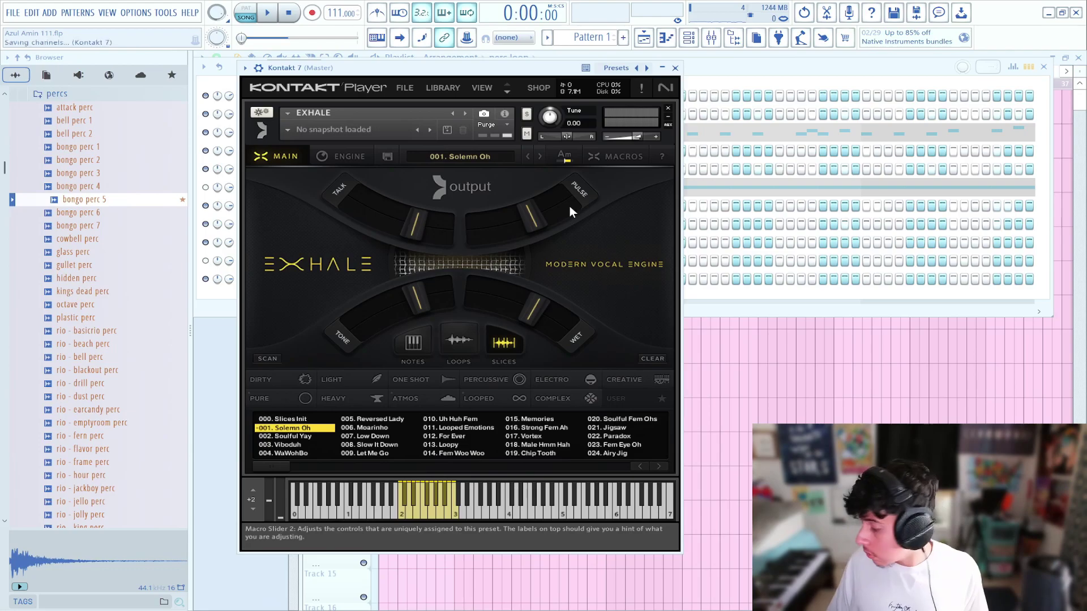
pyautogui.scroll(-3, 637, 376)
pyautogui.click(610, 424)
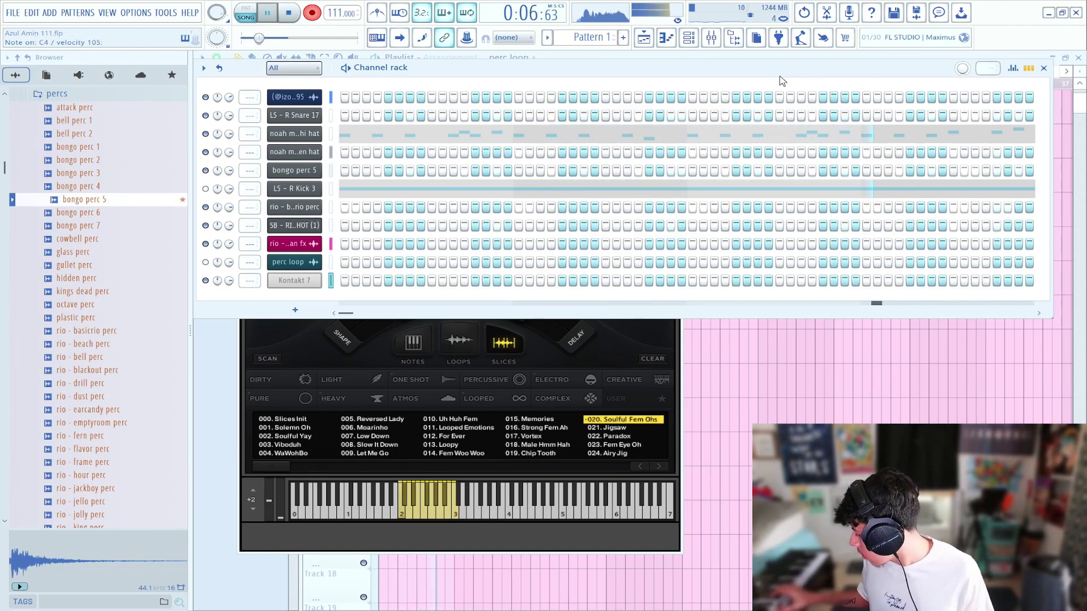
# Lengthen the second C4 note and the E4 notes in bar 4 of the Kontakt part to close the gaps.
pyautogui.press('space')
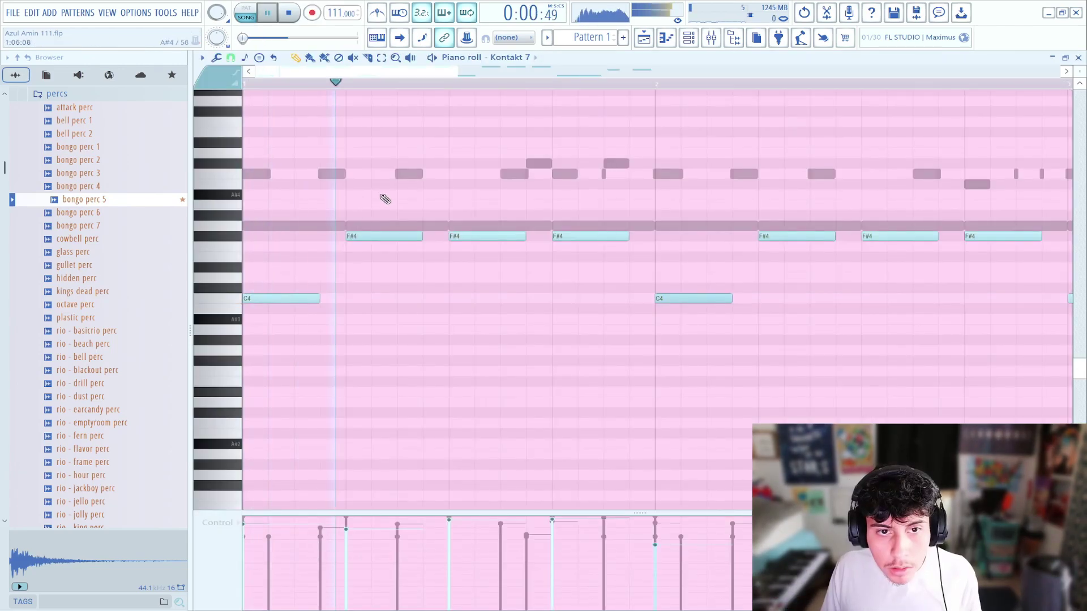
pyautogui.moveTo(443, 180); pyautogui.dragTo(486, 198)
pyautogui.scroll(-2, 469, 88)
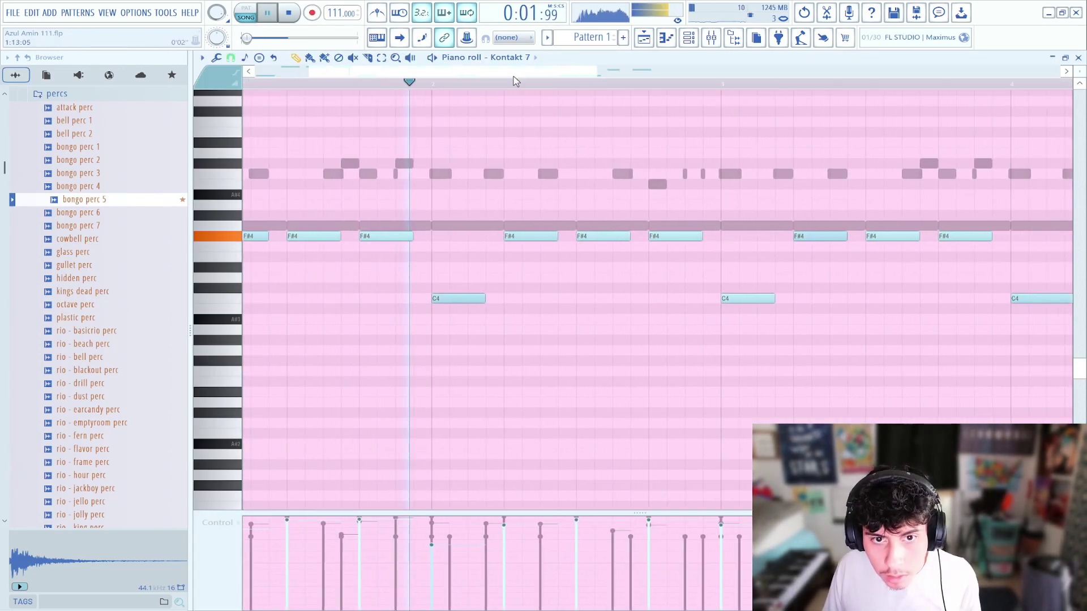
pyautogui.scroll(-2, 521, 83)
pyautogui.hscroll(2, 520, 83)
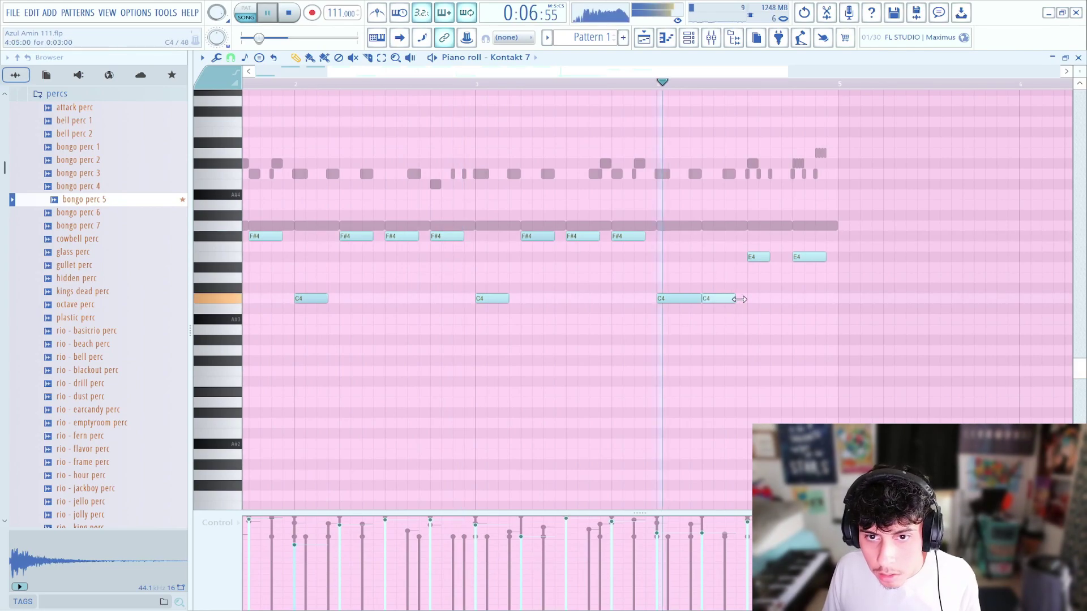
pyautogui.moveTo(735, 298); pyautogui.dragTo(748, 298)
pyautogui.press('space')
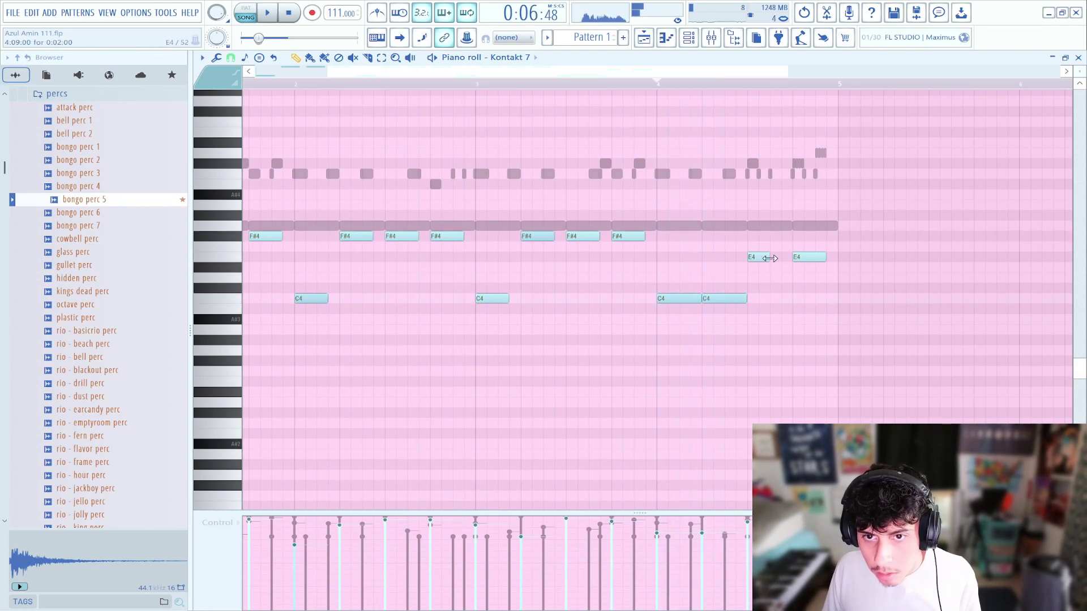
pyautogui.moveTo(798, 256); pyautogui.dragTo(838, 256)
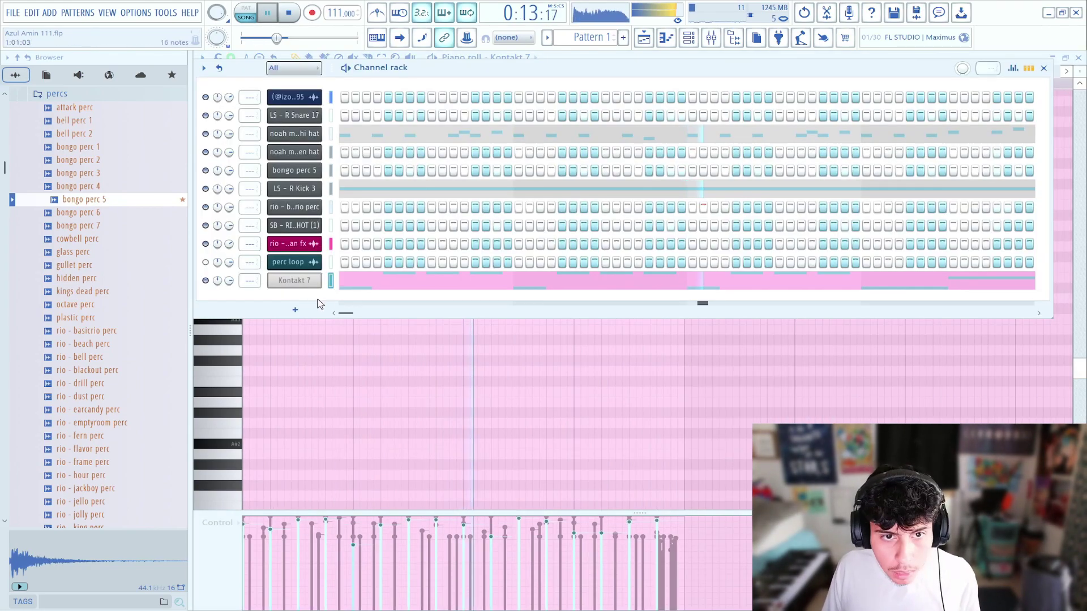
# Raise the EXHALE instrument's tuning to 12.00 and close its window.
pyautogui.click(295, 280)
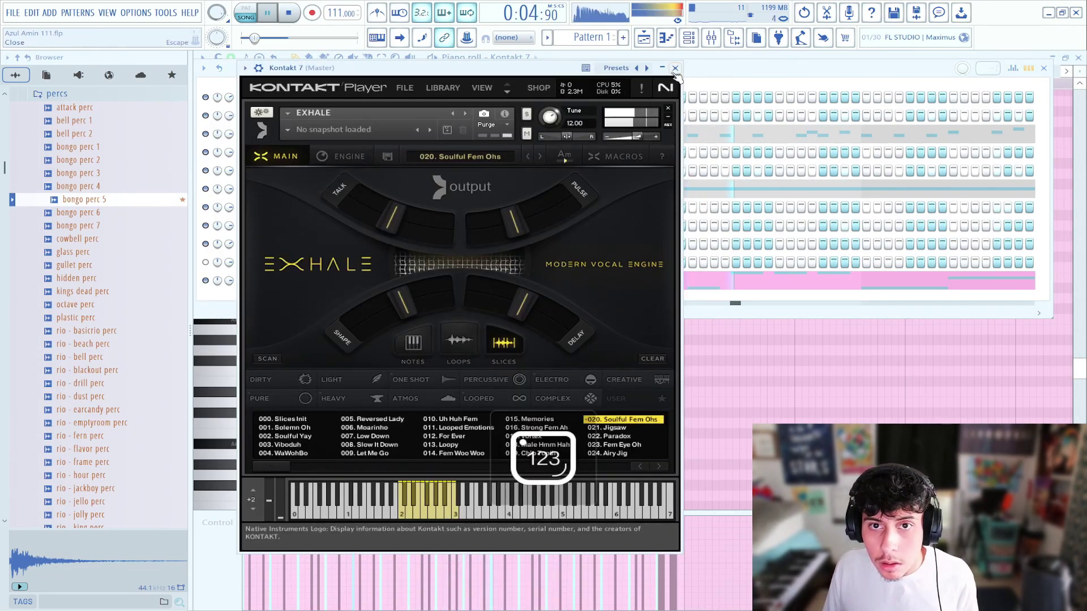
pyautogui.click(676, 68)
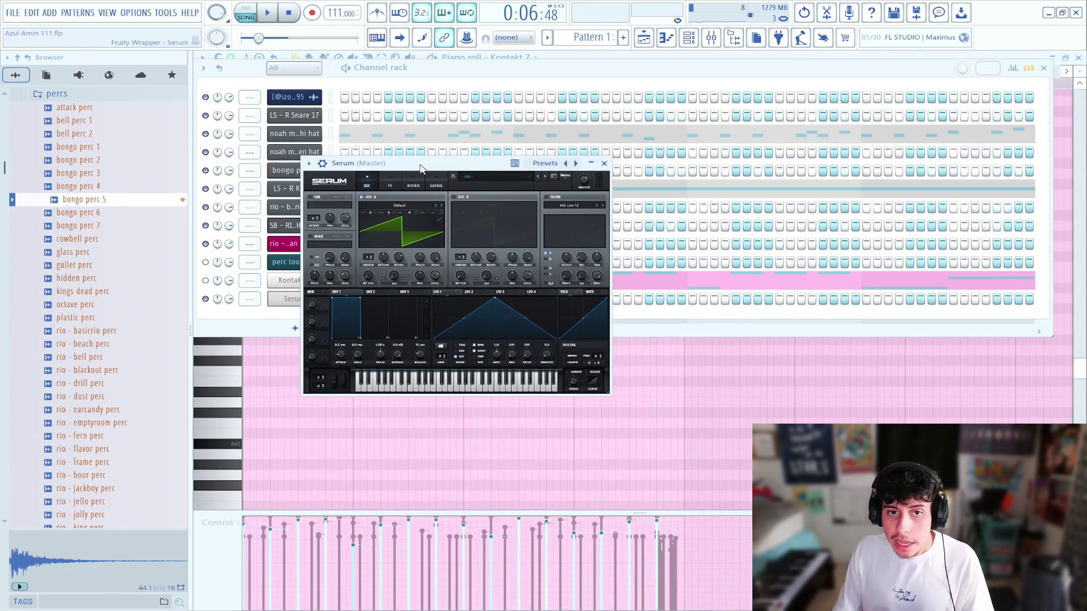
# Load an LD lead preset from the TPS - Omnia bank in Serum and try its neighbouring presets.
pyautogui.click(498, 137)
pyautogui.moveTo(623, 349)
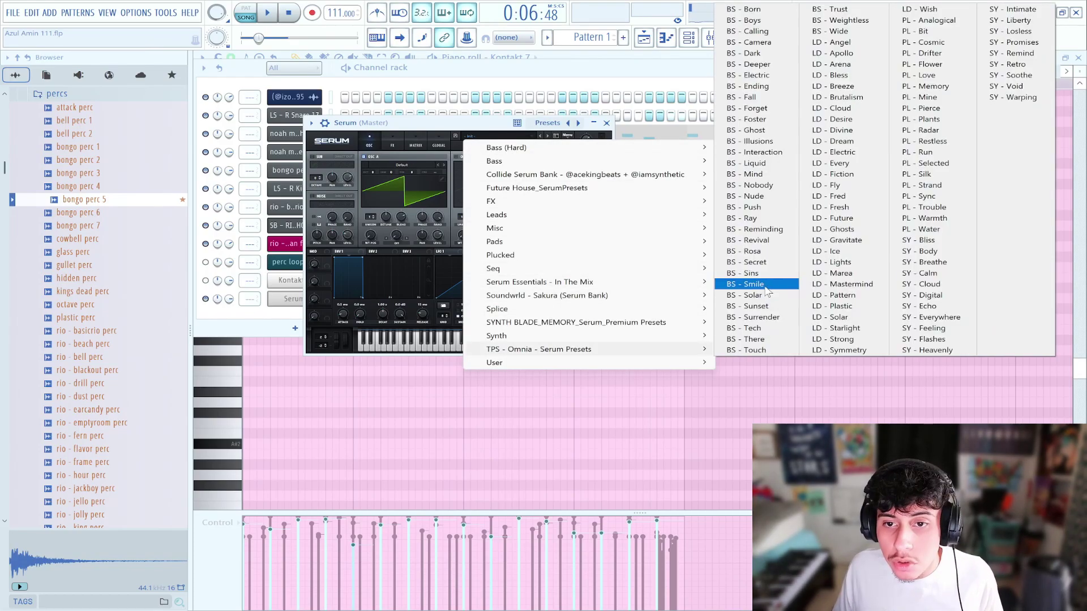
pyautogui.click(841, 208)
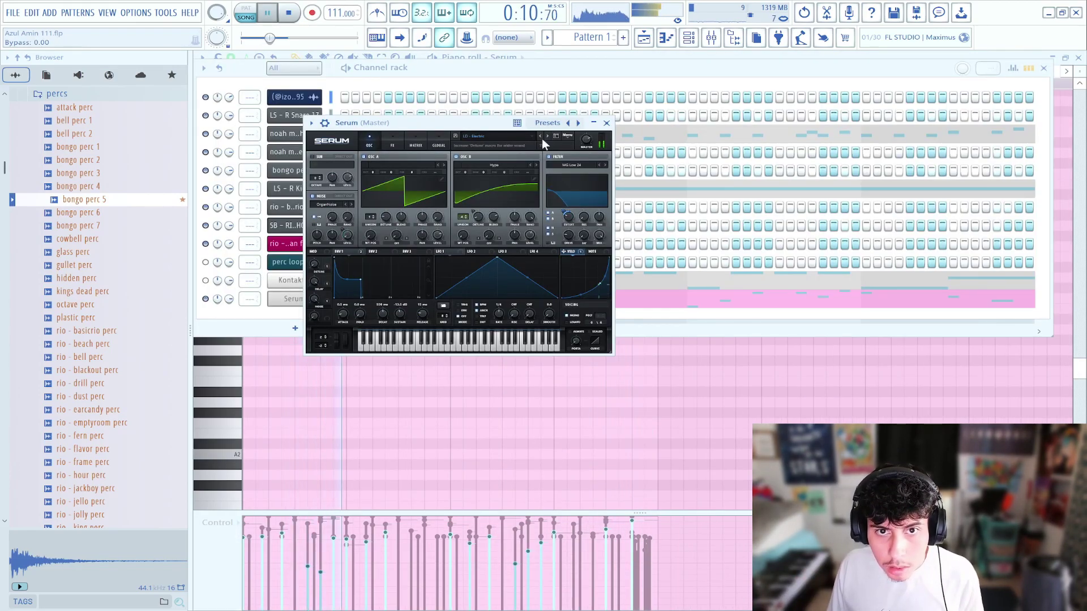
pyautogui.click(540, 137)
pyautogui.click(533, 136)
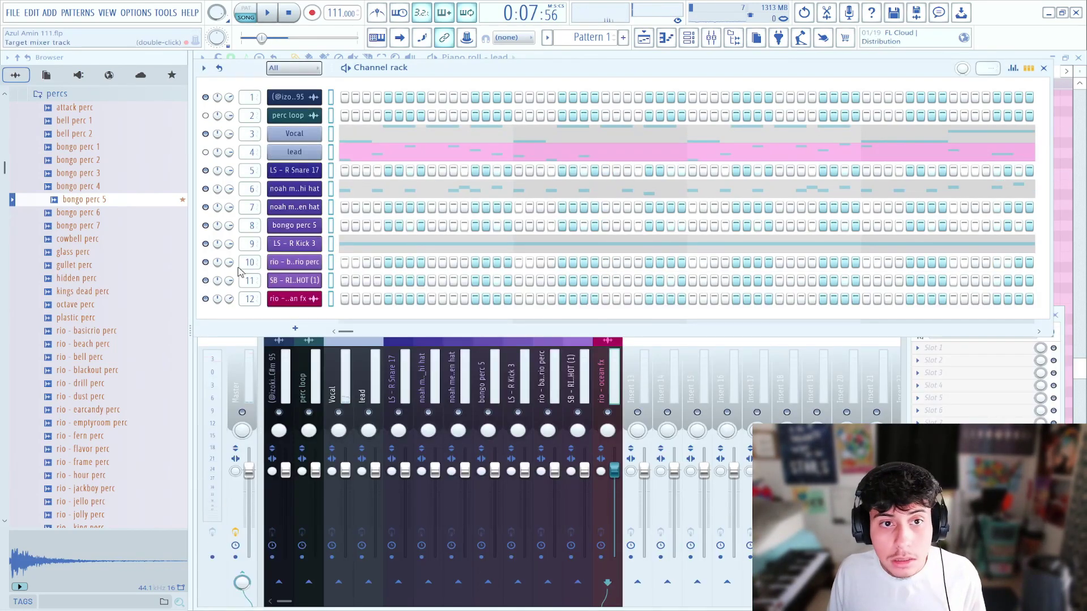
# Close the channel rack, the lead piano roll and the mixer to work in the playlist.
pyautogui.click(688, 38)
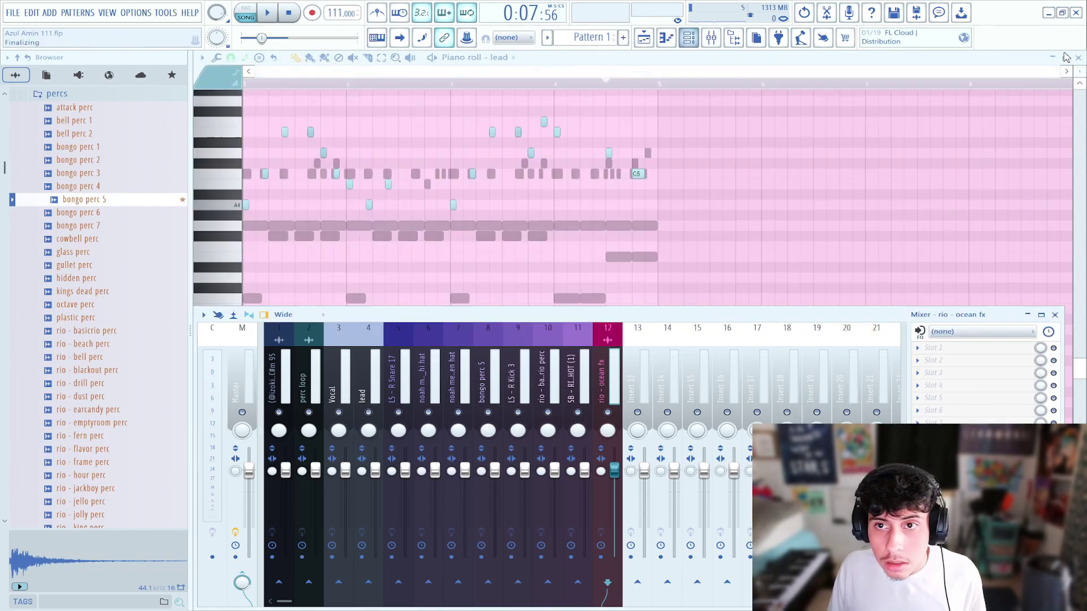
pyautogui.click(1078, 58)
pyautogui.press('F9')
pyautogui.scroll(3, 533, 205)
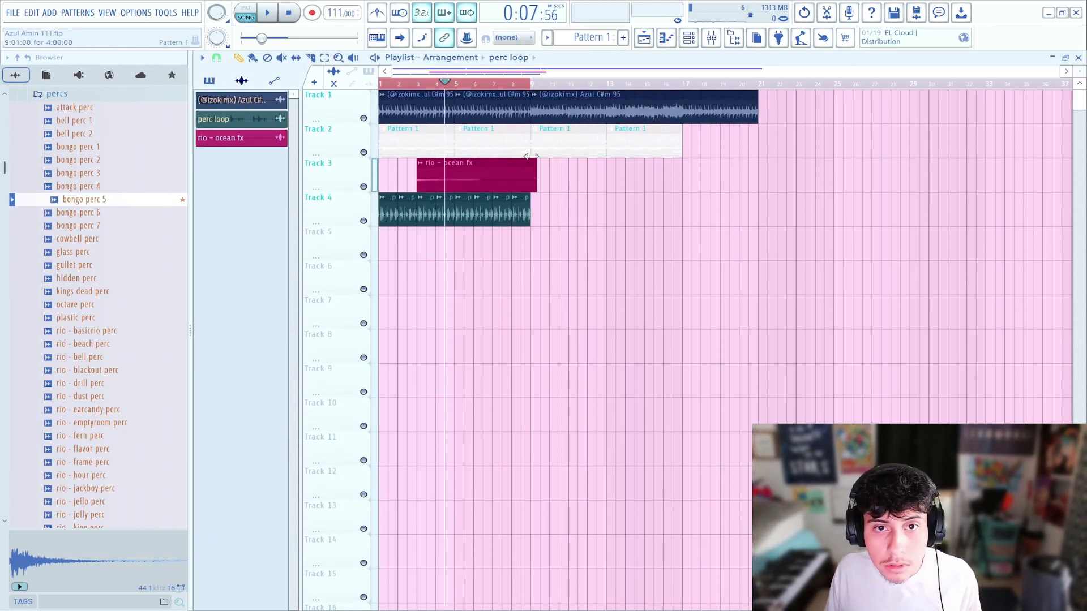
# Delete the four Pattern 1 clips on Track 2 and the perc loop clips on Track 4.
pyautogui.rightClick(447, 136)
pyautogui.rightClick(492, 139)
pyautogui.rightClick(566, 143)
pyautogui.rightClick(614, 145)
pyautogui.press('space')
pyautogui.rightClick(521, 218)
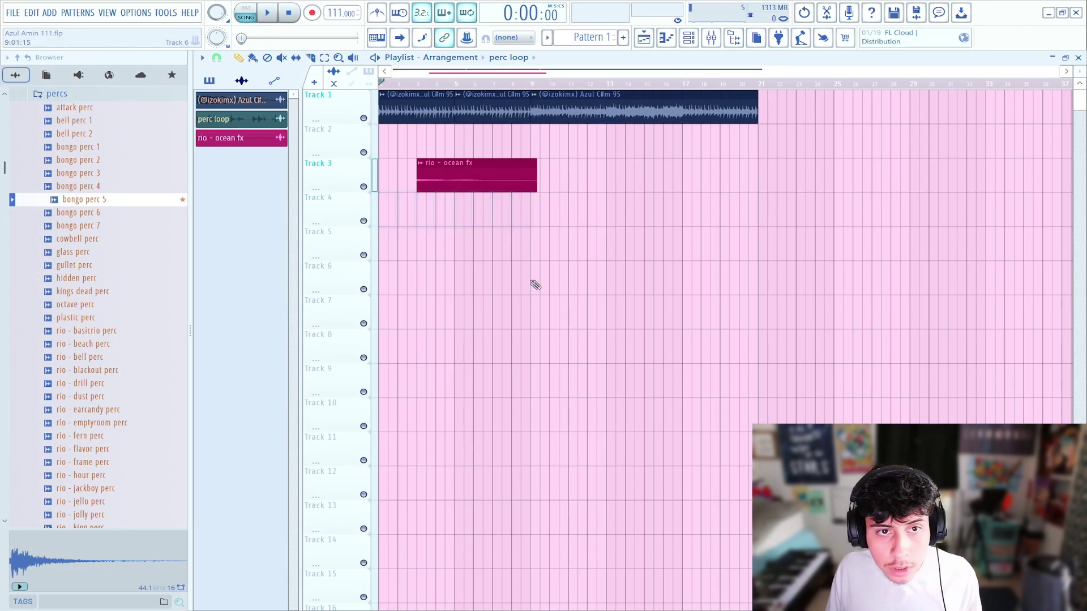
# Place the favourite sample TAG 1 on Track 2 shortly after bar 1 and recolour it teal.
pyautogui.click(209, 81)
pyautogui.press('space')
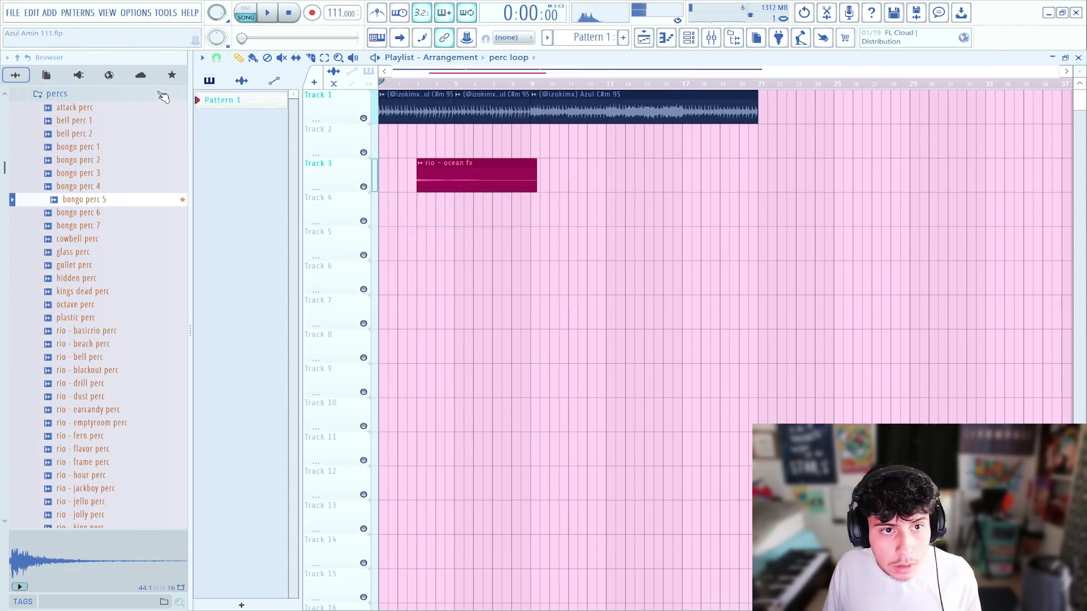
pyautogui.click(172, 76)
pyautogui.scroll(-5, 85, 283)
pyautogui.moveTo(40, 442); pyautogui.dragTo(391, 144)
pyautogui.press('space')
pyautogui.rightClick(279, 158)
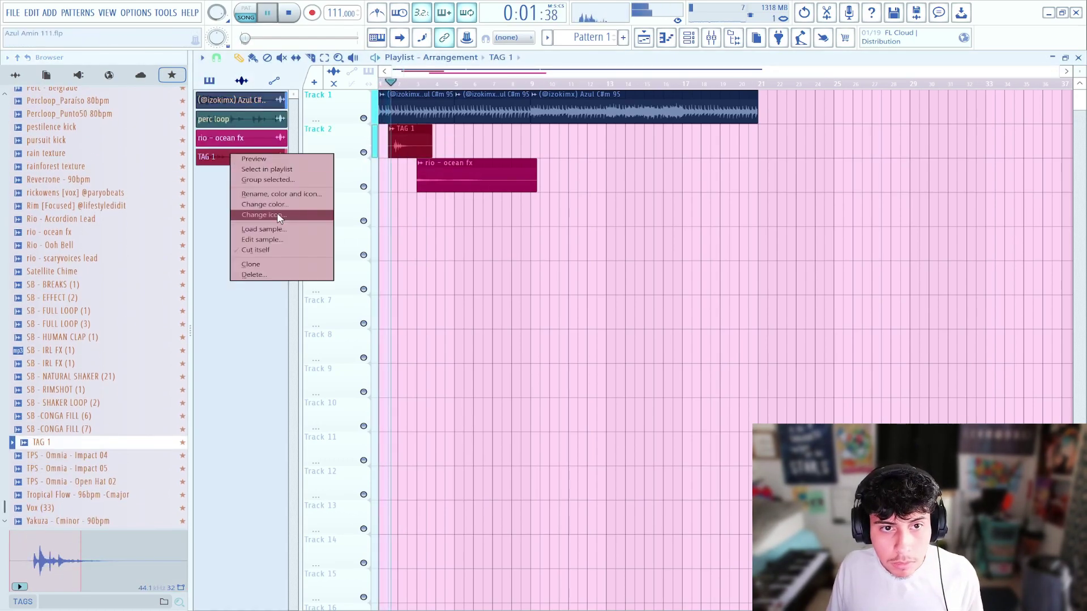
pyautogui.click(280, 205)
pyautogui.doubleClick(364, 299)
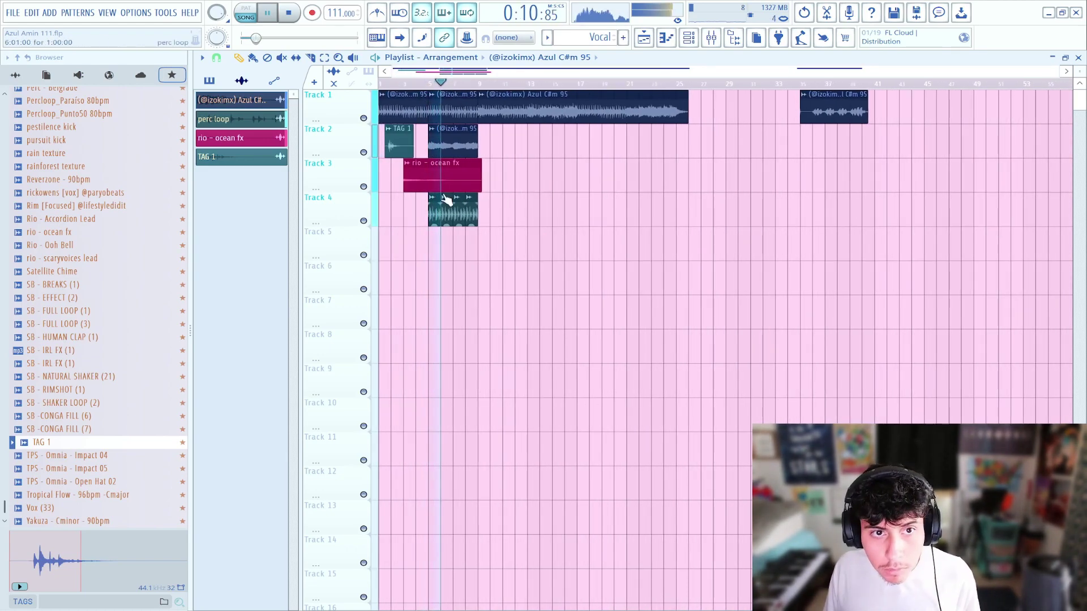
# Place NM - Impact 09 on Track 5 leading into bar 9 and the LS - R Snare 17 pattern on Track 4 at bar 5.
pyautogui.press('space')
pyautogui.scroll(4, 142, 226)
pyautogui.moveTo(62, 127); pyautogui.dragTo(490, 244)
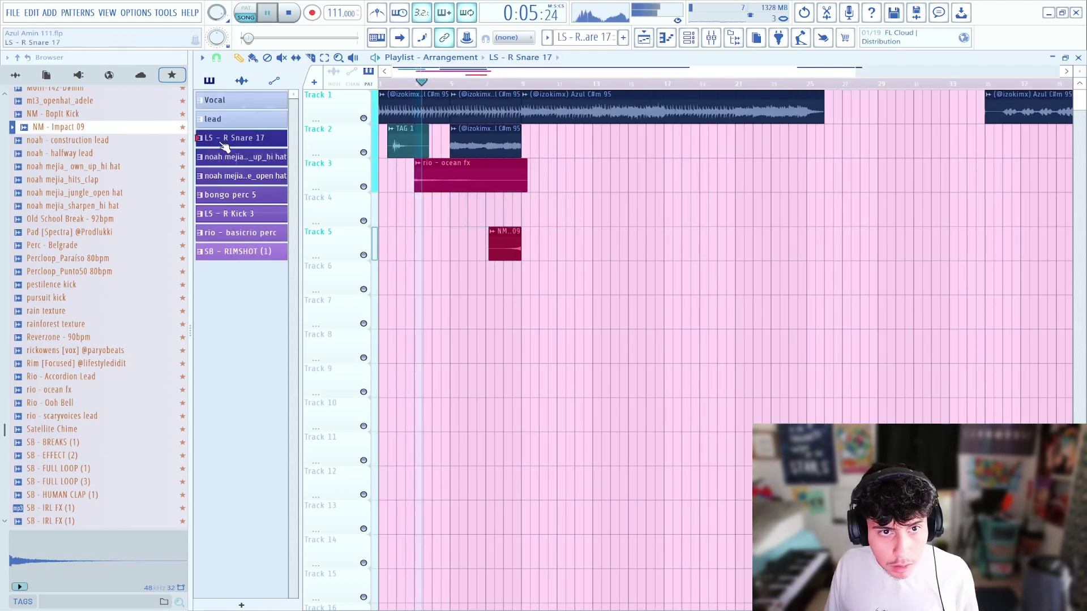
pyautogui.moveTo(439, 208); pyautogui.dragTo(456, 208)
pyautogui.scroll(-2, 561, 206)
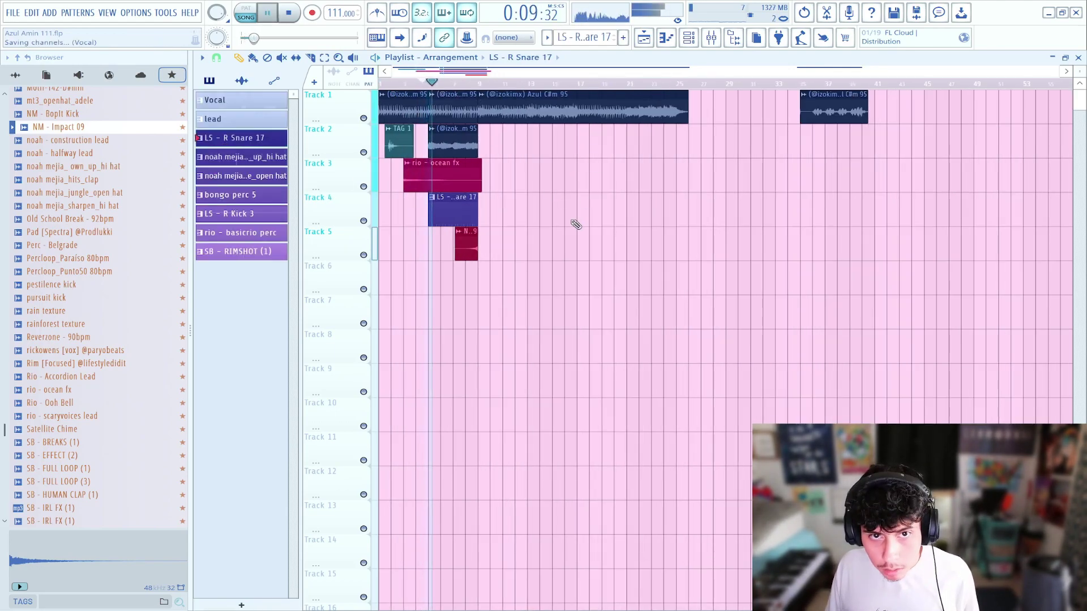
pyautogui.click(450, 143)
# Stack the seven patterns from LS - R Kick 3 to SB - RIMSHOT (1) on Tracks 2 to 8 at about bar 11.
pyautogui.click(238, 137)
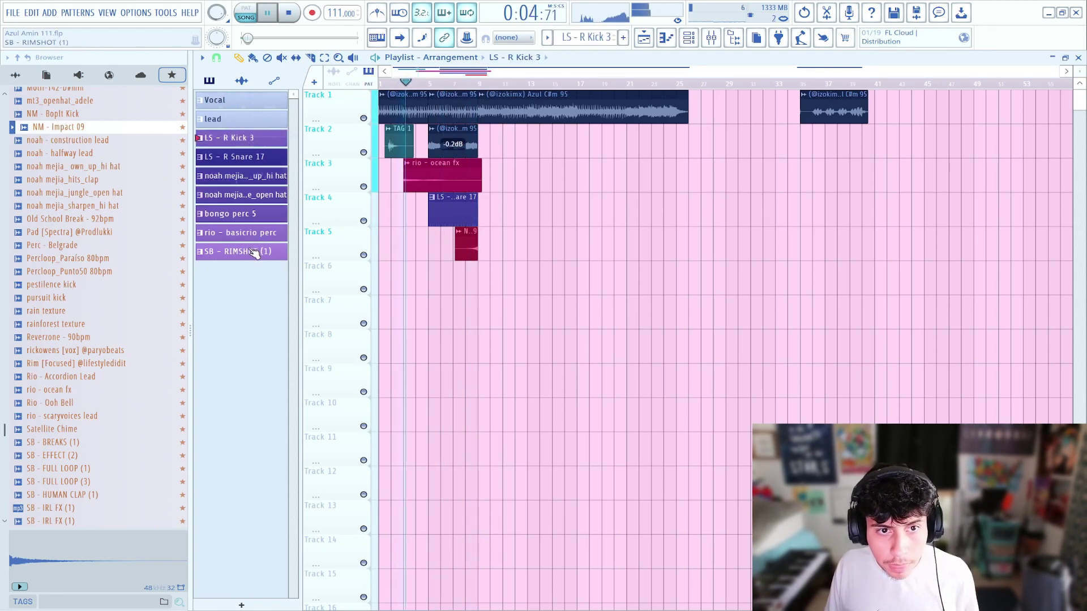
pyautogui.keyDown('shift'); pyautogui.click(259, 250); pyautogui.keyUp('shift')
pyautogui.moveTo(247, 151); pyautogui.dragTo(553, 162)
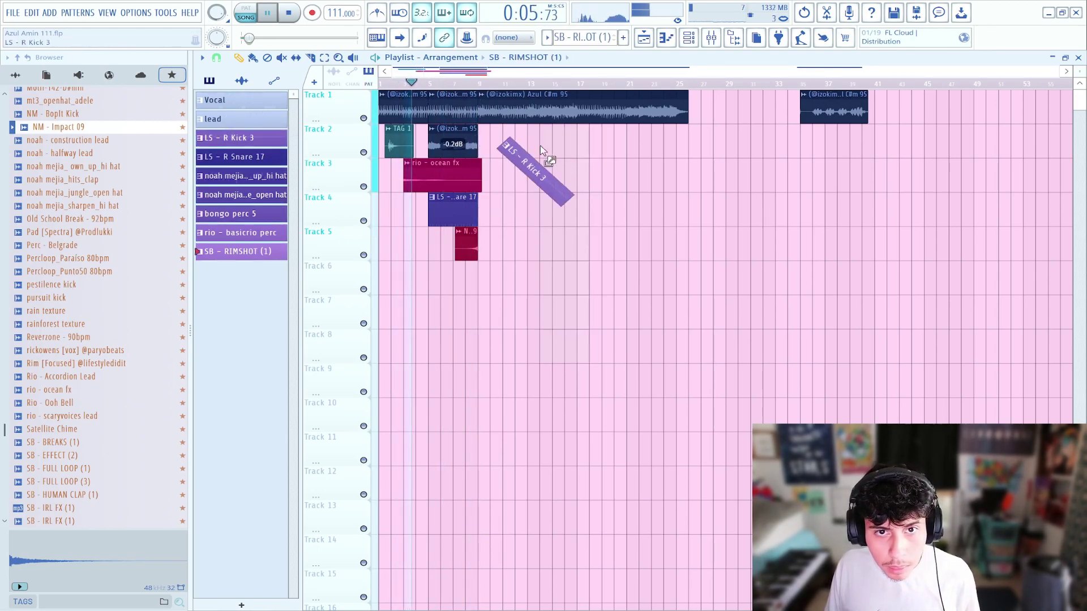
pyautogui.moveTo(553, 162); pyautogui.dragTo(506, 133)
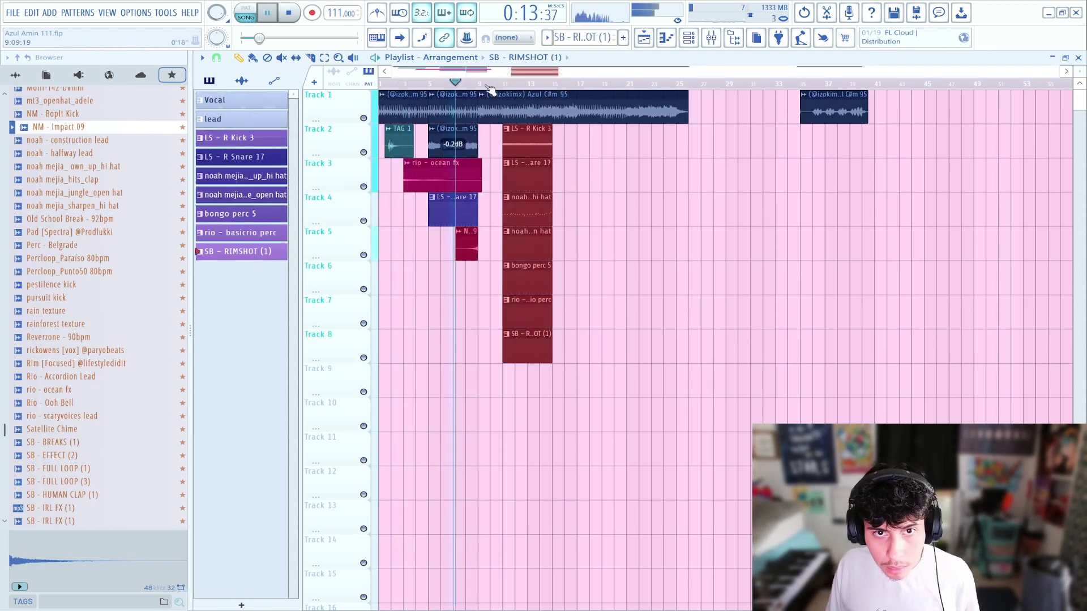
# Move the stacked drum clips to start at bar 9 and shorten the rio - ocean fx clip to end just before them.
pyautogui.scroll(4, 488, 88)
pyautogui.moveTo(571, 143); pyautogui.dragTo(486, 147)
pyautogui.keyDown('ctrl'); pyautogui.click(474, 179); pyautogui.keyUp('ctrl')
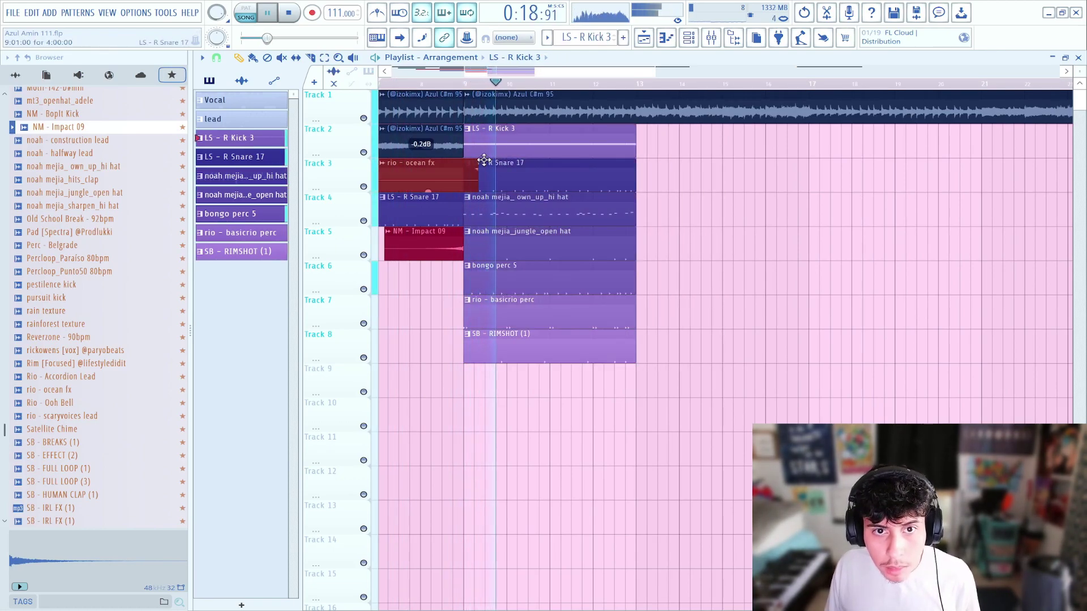
pyautogui.moveTo(478, 170); pyautogui.dragTo(457, 170)
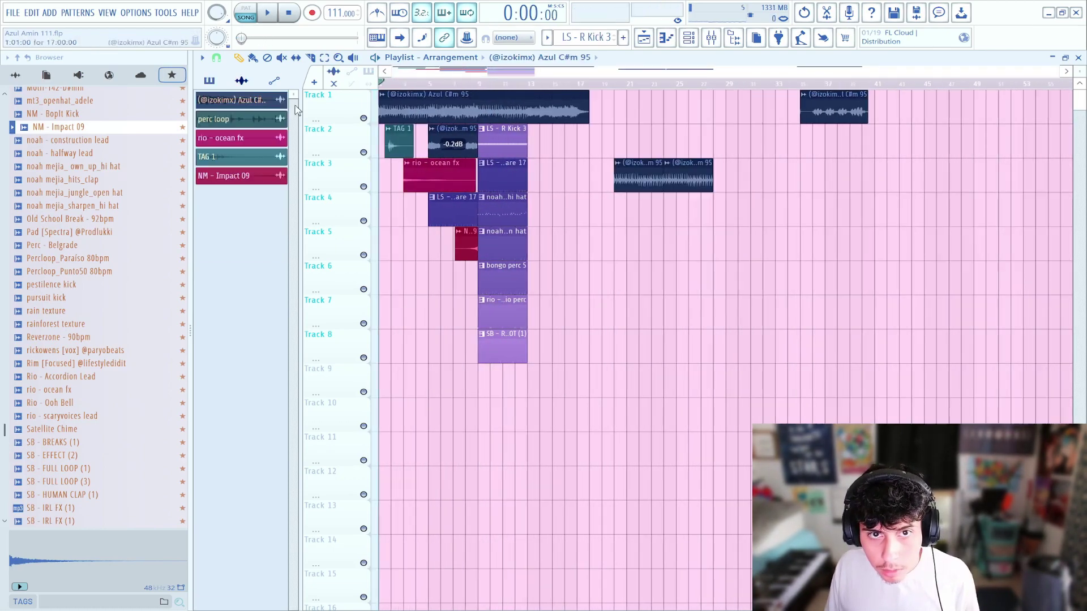
# Set the pitch shift of the intro Azul audio clip to +1200 cents and close its settings.
pyautogui.doubleClick(386, 105)
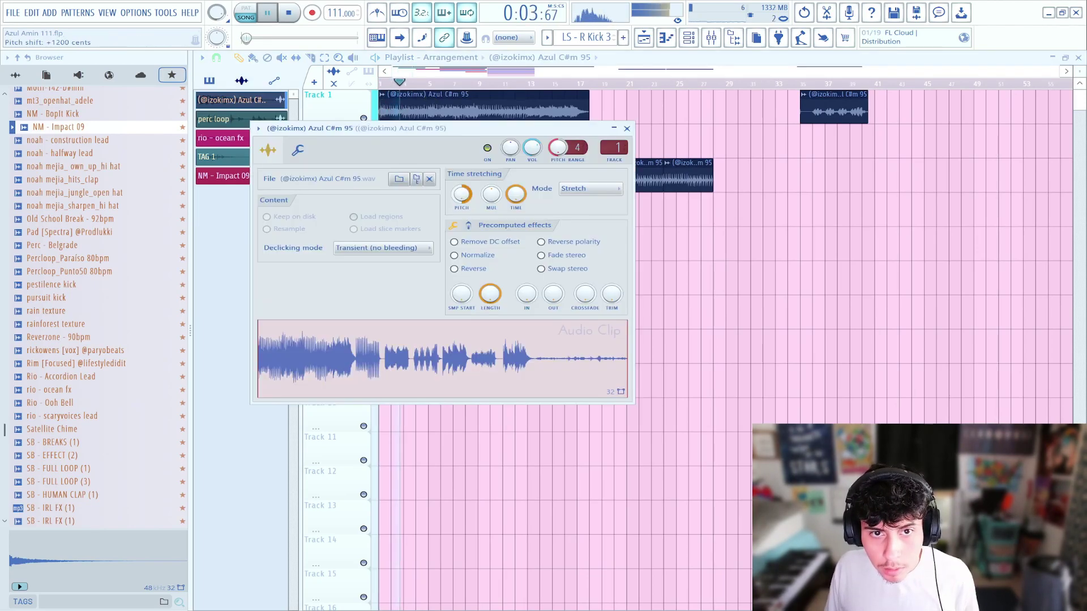
pyautogui.click(627, 130)
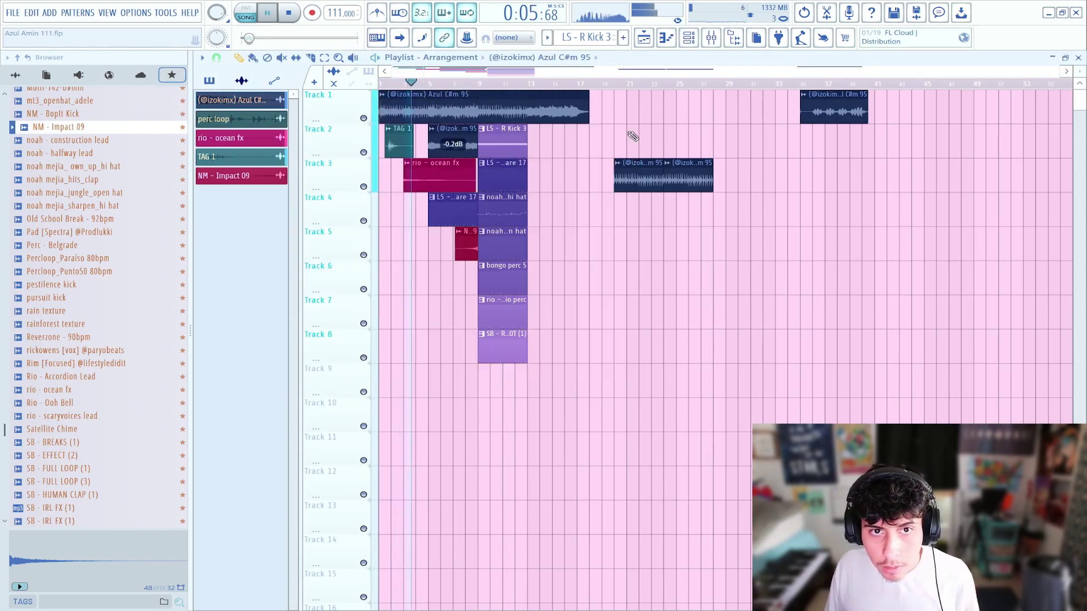
pyautogui.scroll(2, 436, 93)
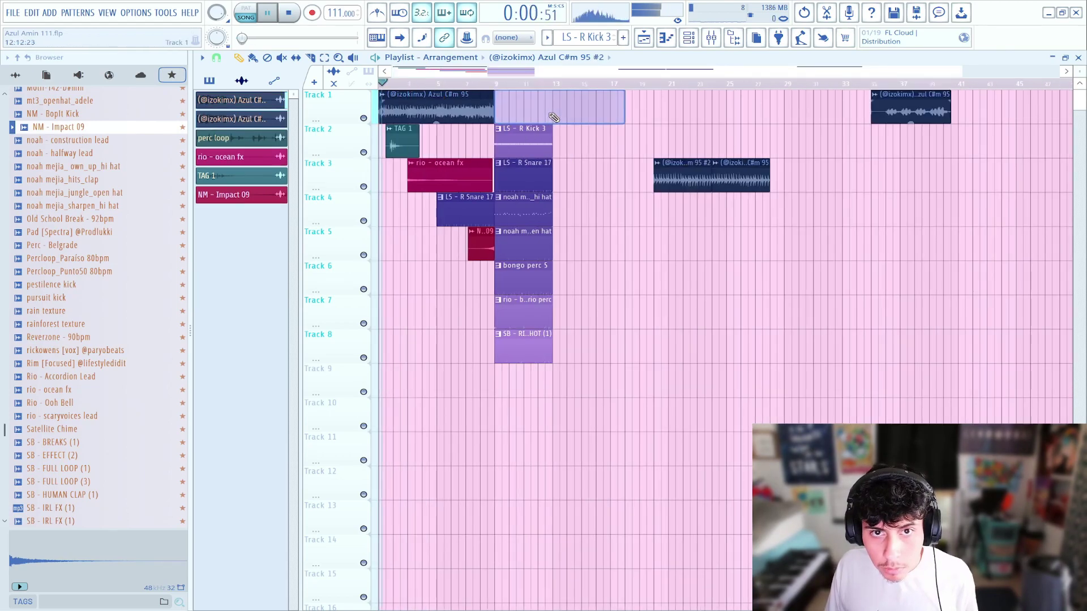
# Arrange Azul clips on Track 1 from bar 9 to 17, with the #2 copy at bar 9 and another clip at bar 13.
pyautogui.moveTo(553, 114); pyautogui.dragTo(614, 150)
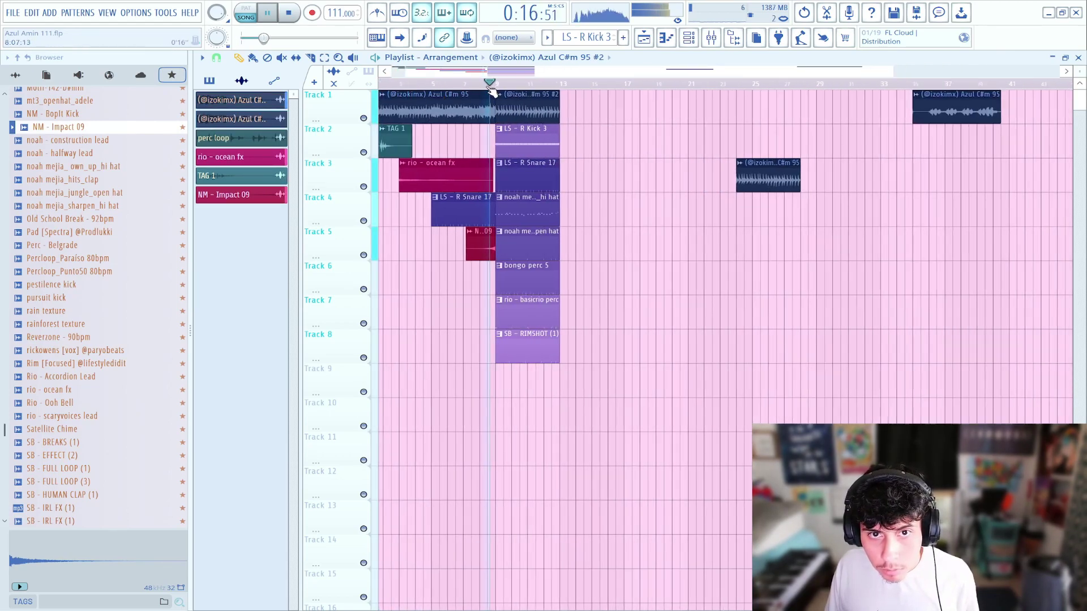
pyautogui.scroll(2, 490, 91)
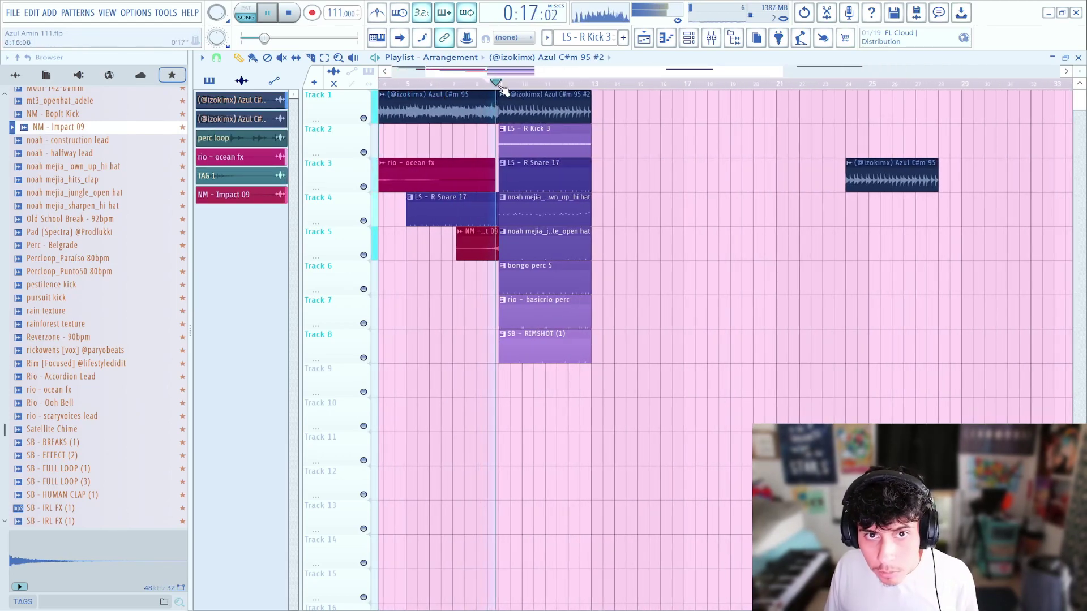
pyautogui.moveTo(858, 165); pyautogui.dragTo(618, 91)
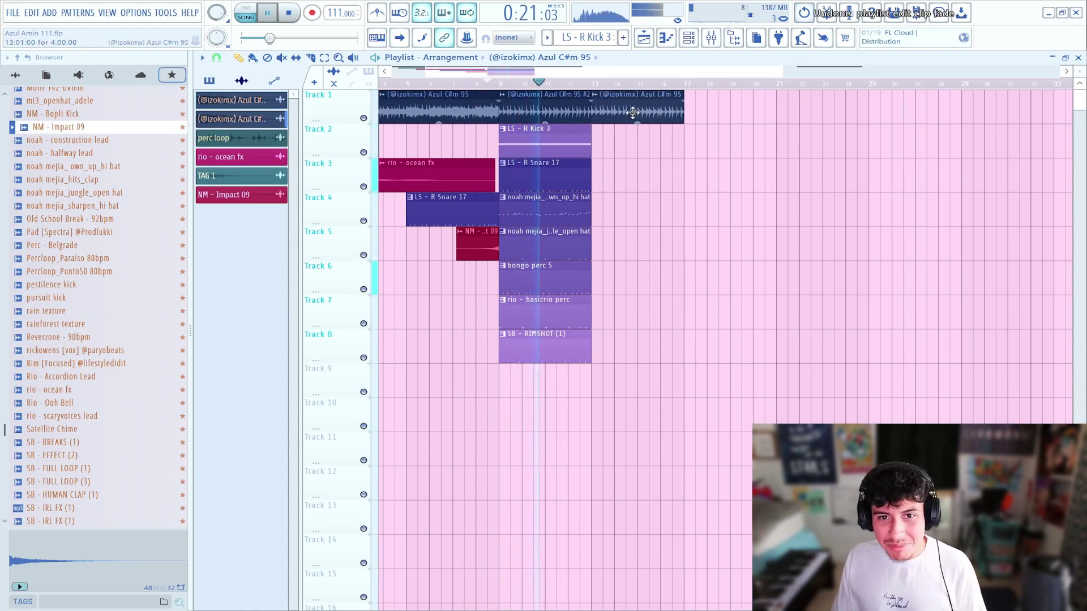
# Delete the bar 9 clips of noah mejia_ own_up_hi hat on Track 4 and rio - basicrio perc on Track 7.
pyautogui.rightClick(566, 211)
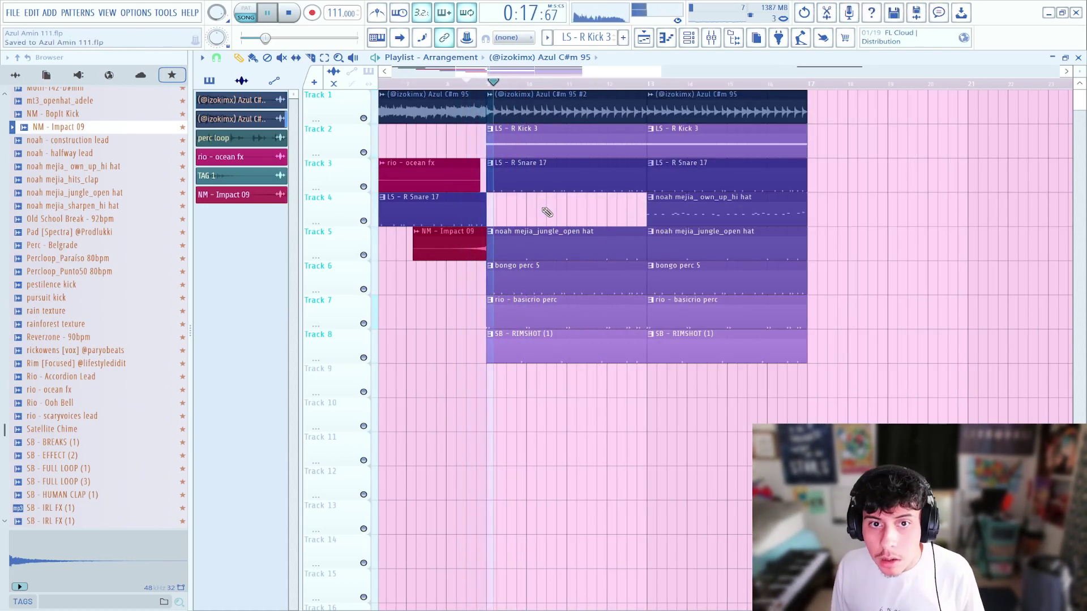
pyautogui.rightClick(595, 317)
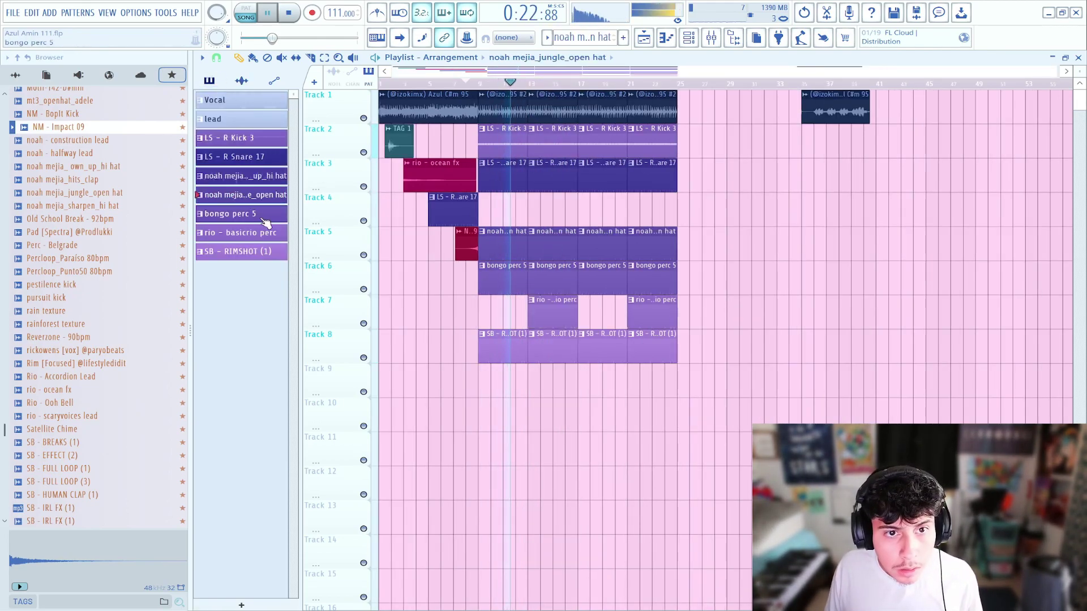
# Add the noah mejia_ own_up_hi hat pattern to the drum stack on Track 5 from bar 17 to 25.
pyautogui.click(263, 218)
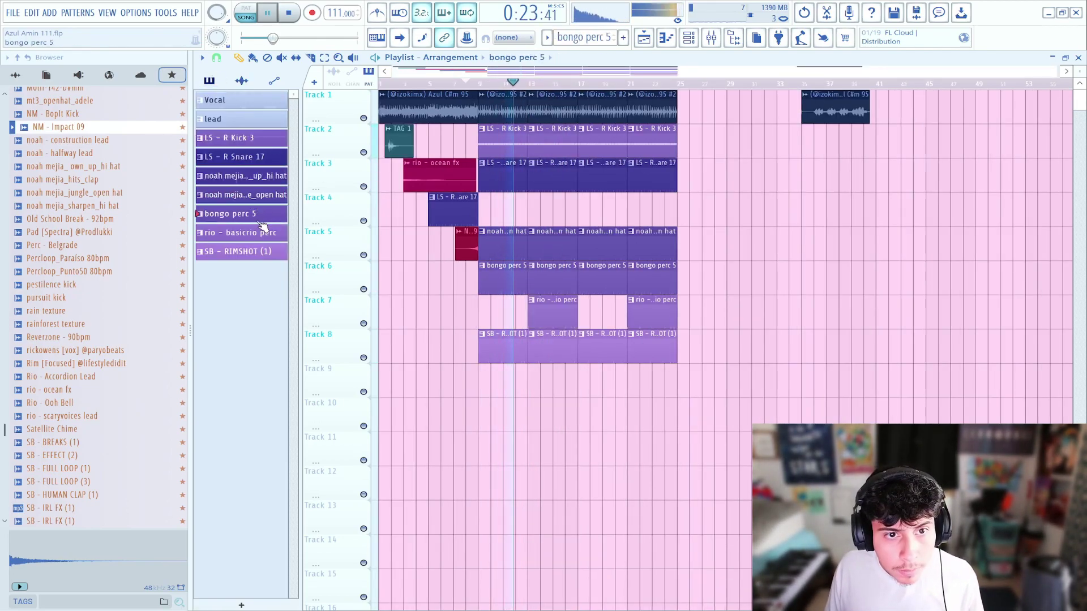
pyautogui.click(249, 251)
pyautogui.click(260, 177)
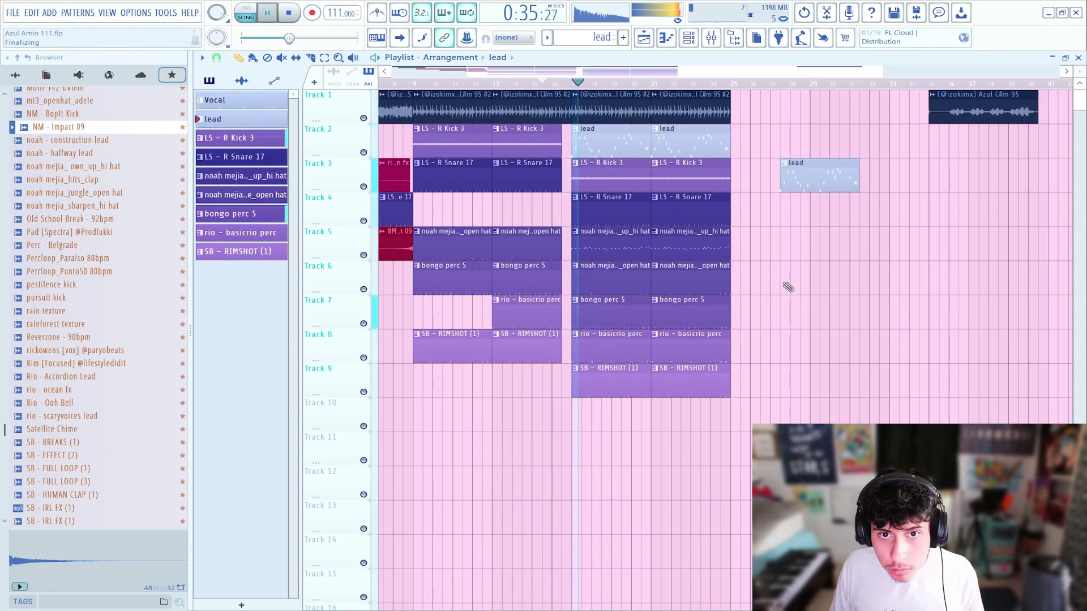
pyautogui.press('space')
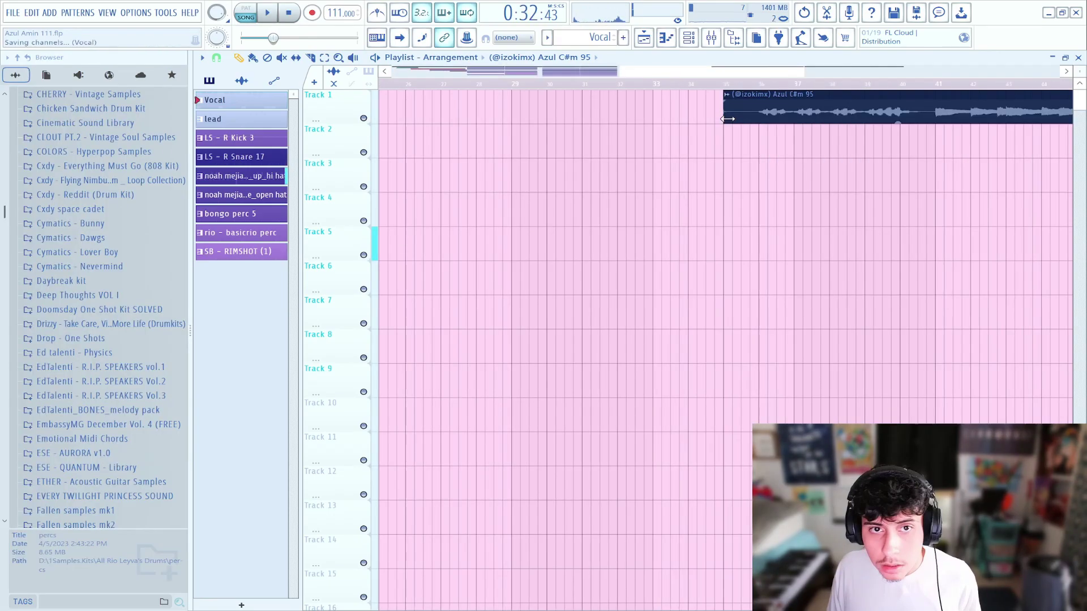
# Trim the start of the spare Azul clip and place it on Track 10 at bar 17 as the separate #3 copy.
pyautogui.moveTo(735, 106); pyautogui.dragTo(943, 106)
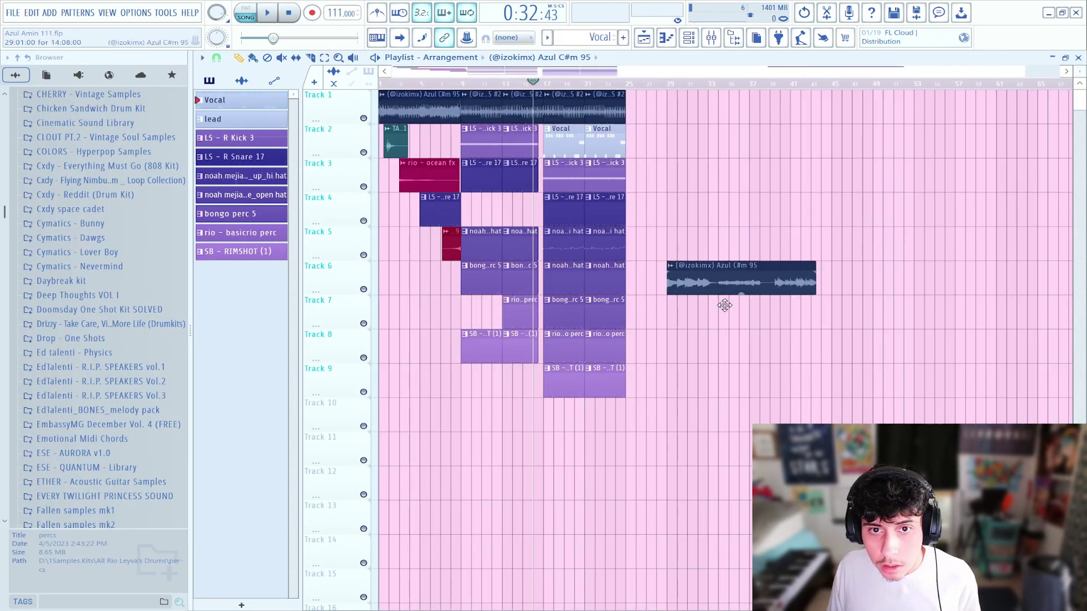
pyautogui.moveTo(736, 277); pyautogui.dragTo(612, 416)
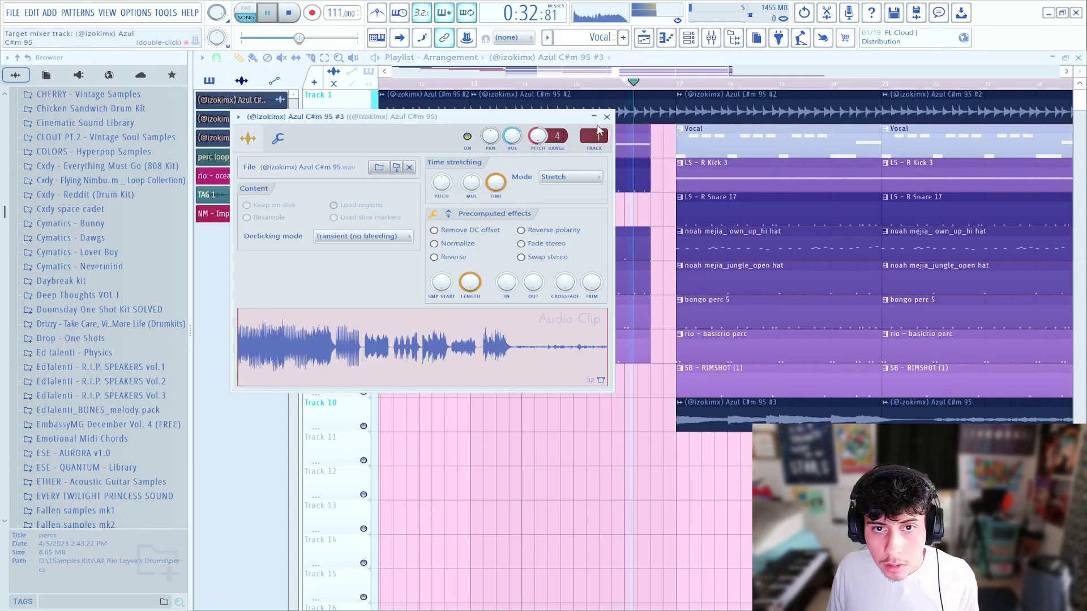
pyautogui.click(607, 117)
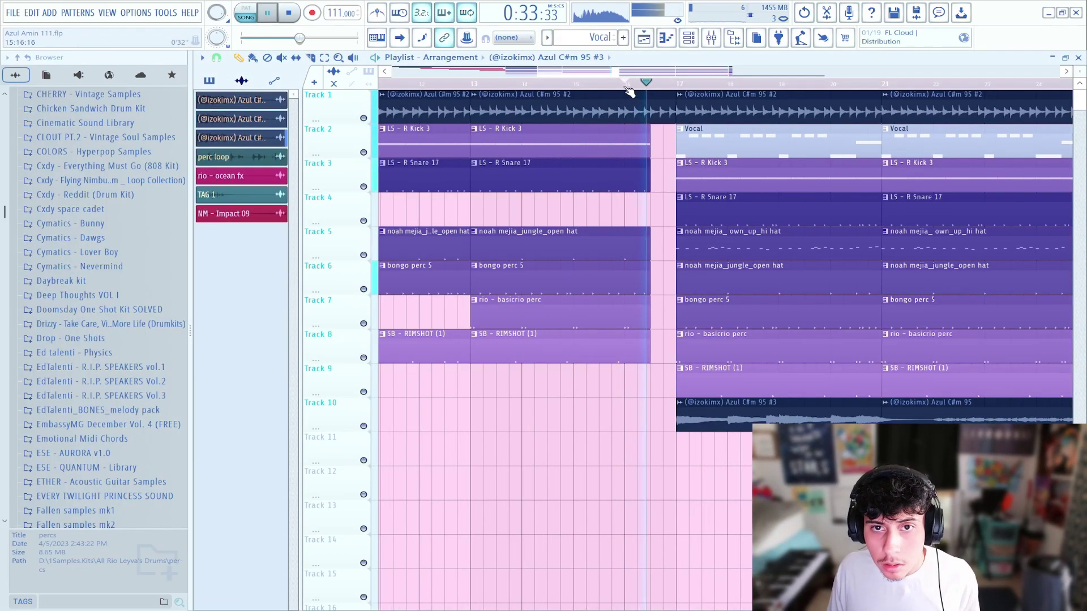
# Replace the Azul clip at bar 21 on Track 10 with the #3 copy.
pyautogui.scroll(-5, 631, 91)
pyautogui.rightClick(733, 415)
pyautogui.click(732, 416)
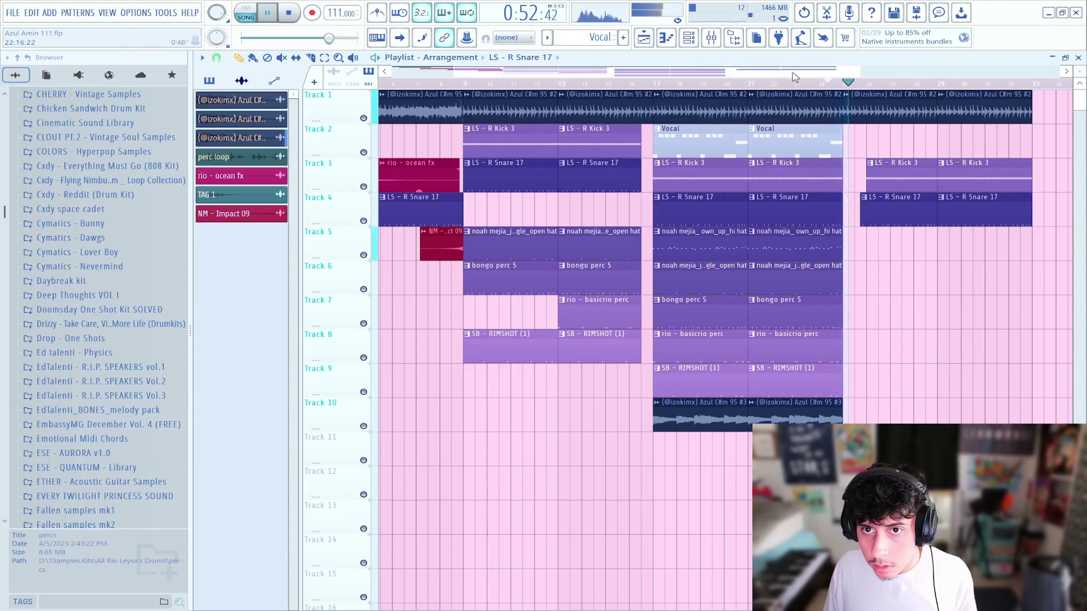
# View the notes of the LS - R Snare 17 pattern, close the piano roll and save the project.
pyautogui.doubleClick(757, 218)
pyautogui.click(1078, 58)
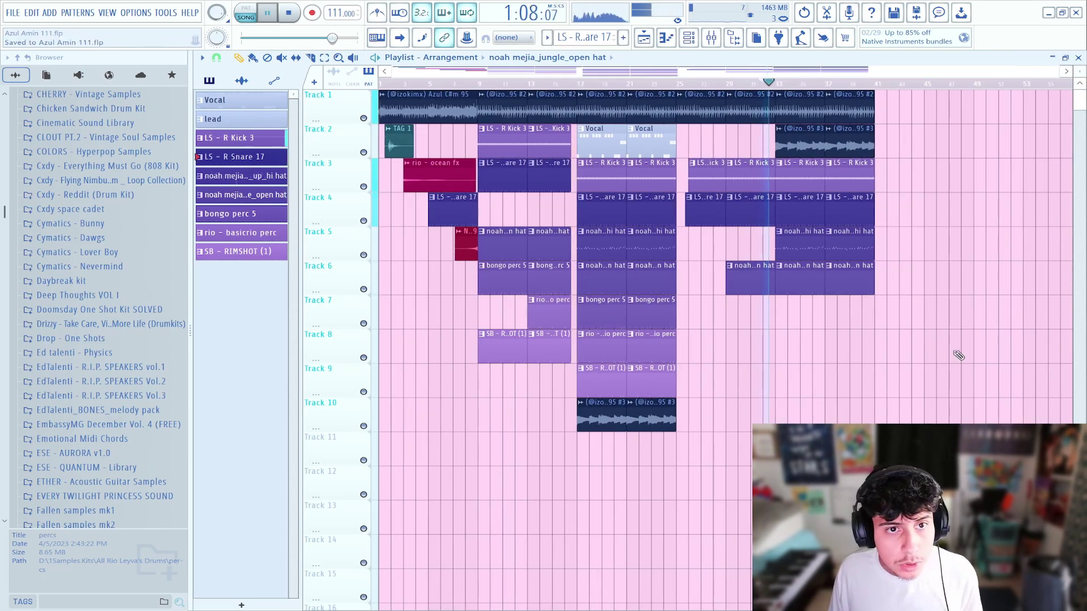
pyautogui.hotkey('ctrl', 's')
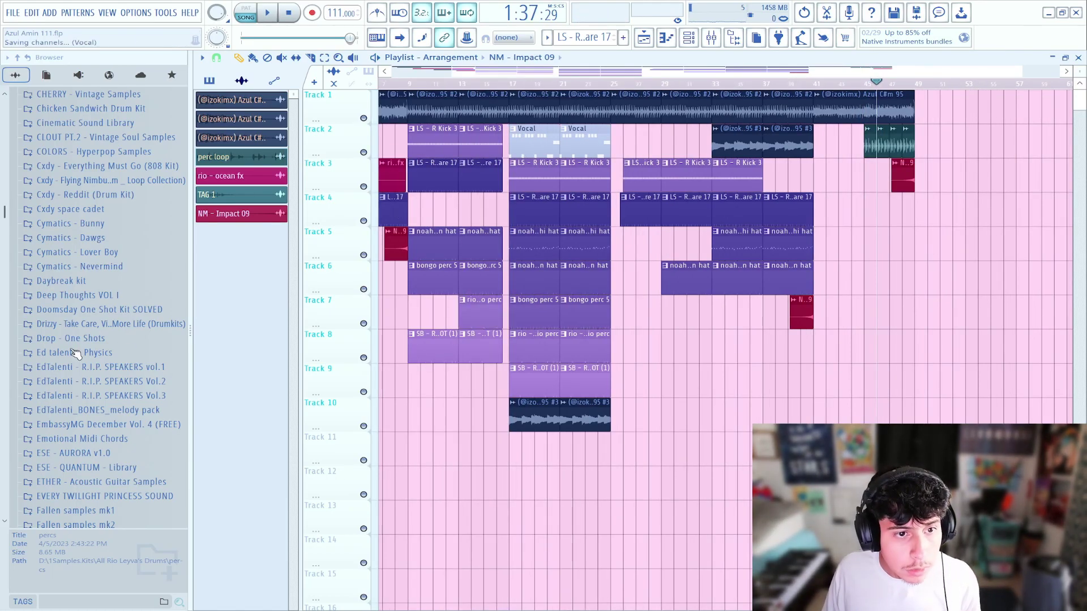
# Load HalfTime in effect slot 4 of the Azul loop's mixer track, audition it and close its window.
pyautogui.scroll(-10, 96, 283)
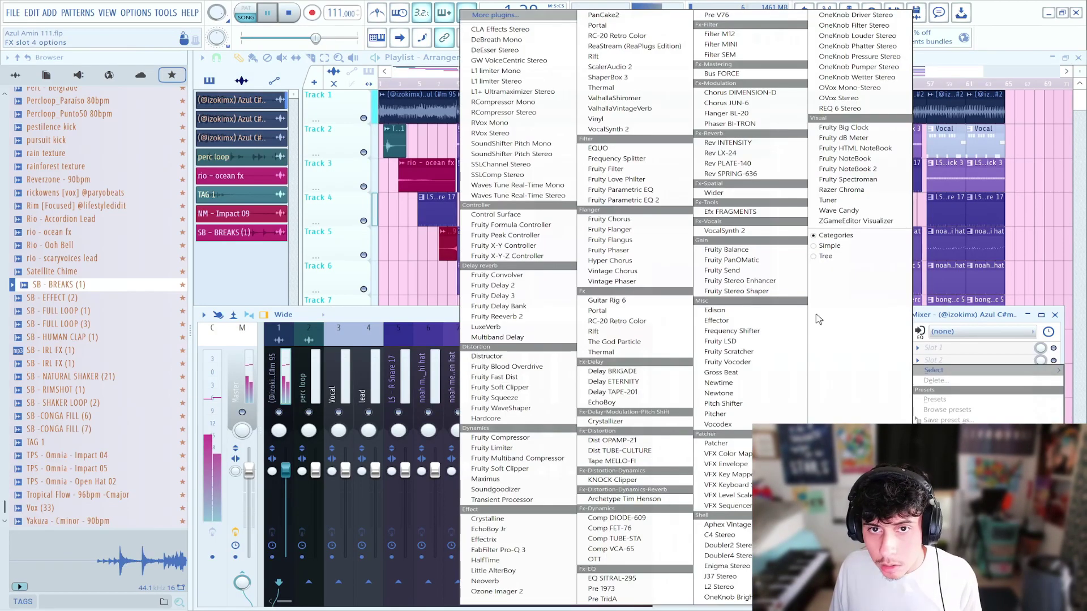
pyautogui.click(723, 223)
pyautogui.press('space')
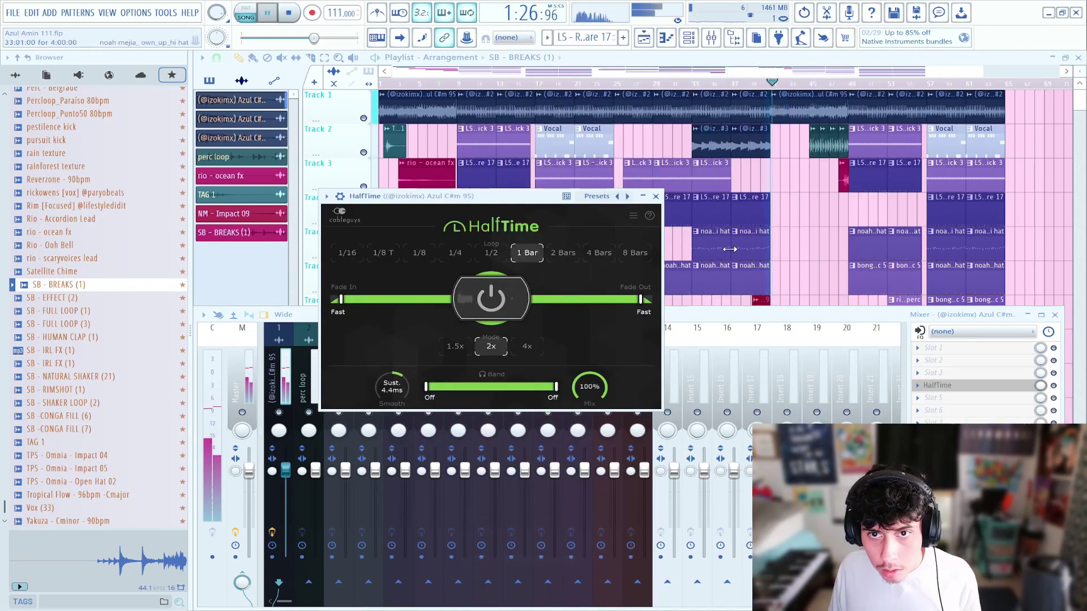
pyautogui.click(656, 196)
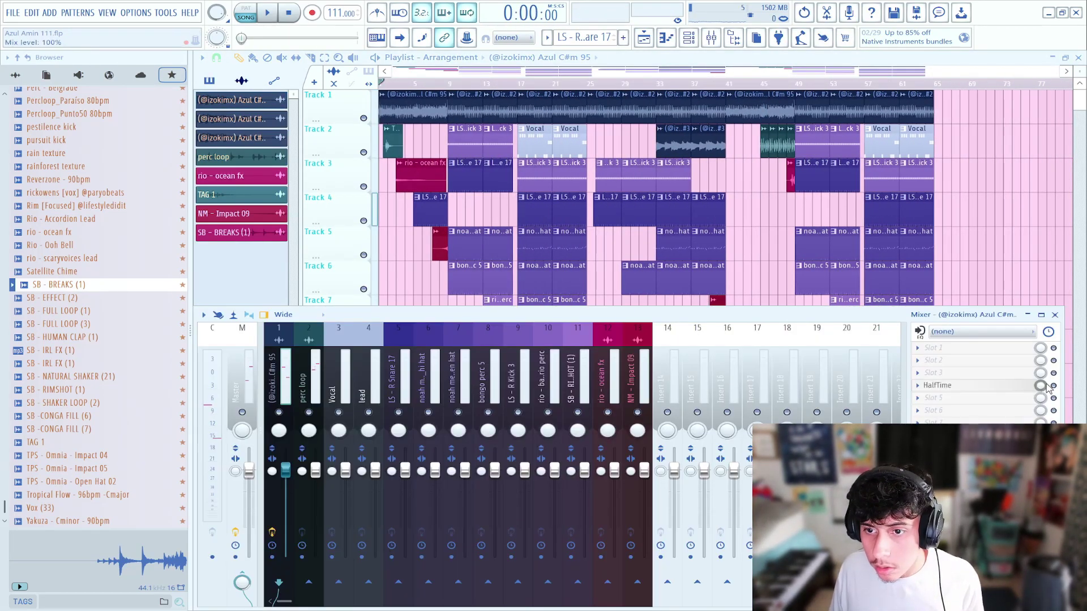
# Create an automation clip for HalfTime's mix level on the Azul mixer track and close the mixer.
pyautogui.rightClick(1043, 386)
pyautogui.click(1022, 439)
pyautogui.click(711, 39)
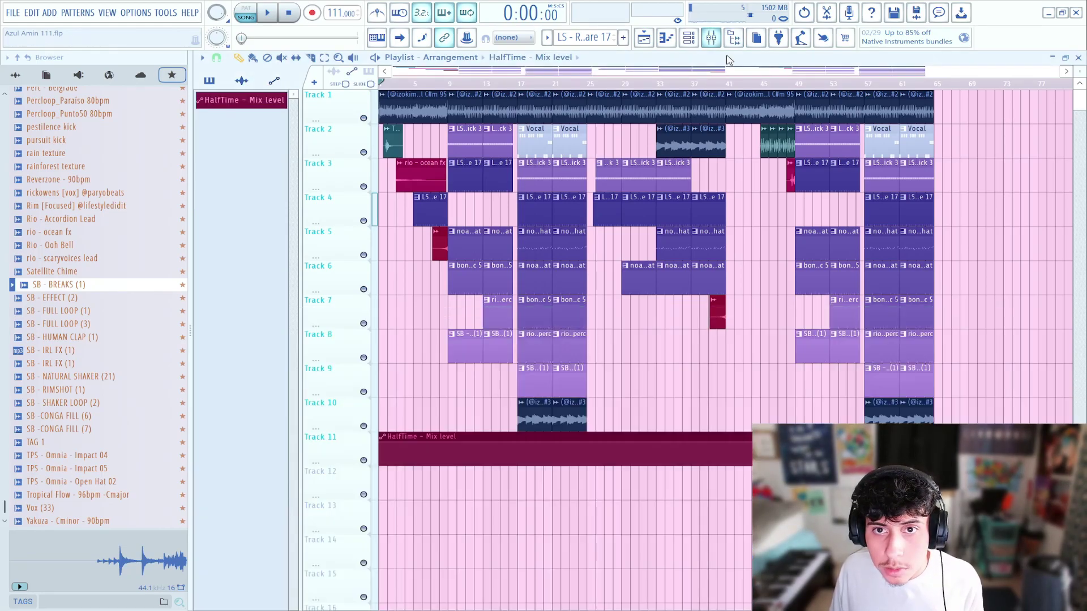
# Shape the HalfTime mix level automation on Track 11 to stay low until bar 41 and jump up there.
pyautogui.scroll(6, 733, 89)
pyautogui.scroll(1, 733, 88)
pyautogui.scroll(-3, 686, 298)
pyautogui.scroll(-6, 688, 88)
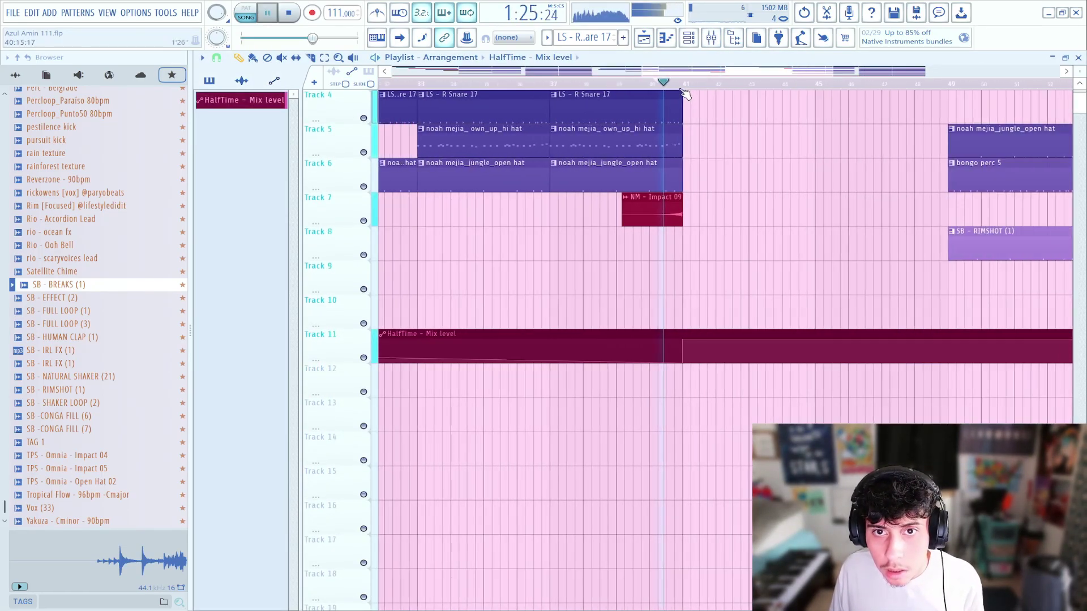
# Drop the HalfTime mix level automation on Track 11 back down at bar 49.
pyautogui.scroll(3, 744, 135)
pyautogui.scroll(4, 809, 88)
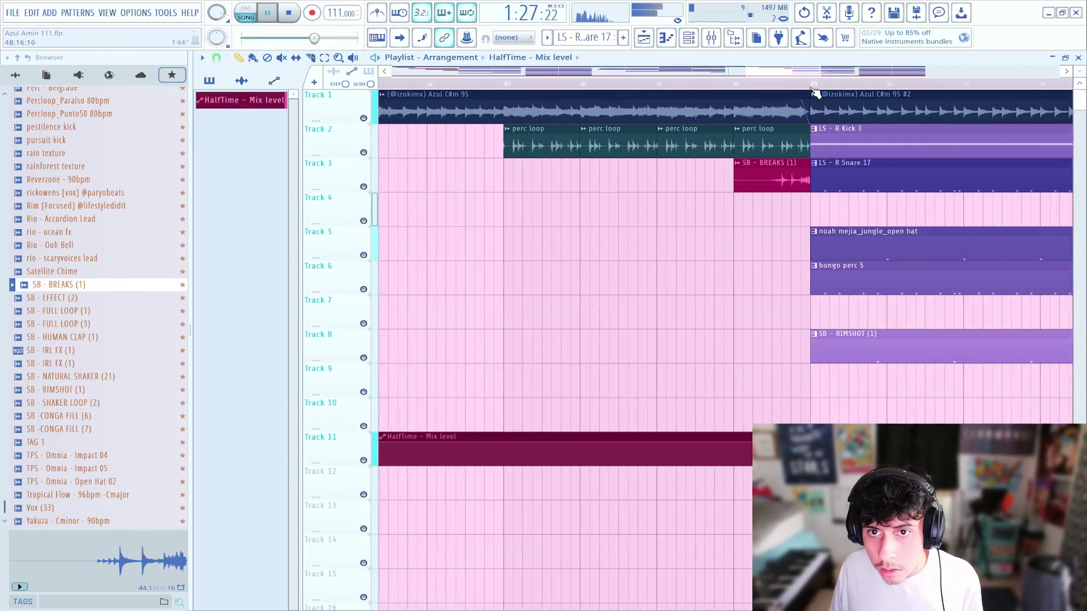
pyautogui.scroll(-2, 808, 339)
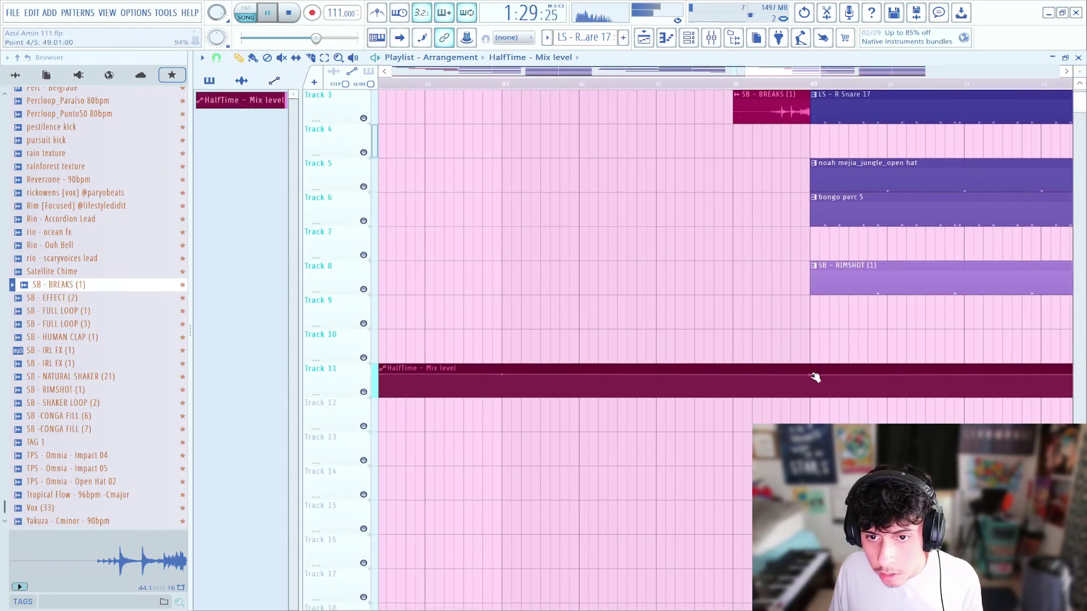
pyautogui.moveTo(811, 376); pyautogui.dragTo(808, 415)
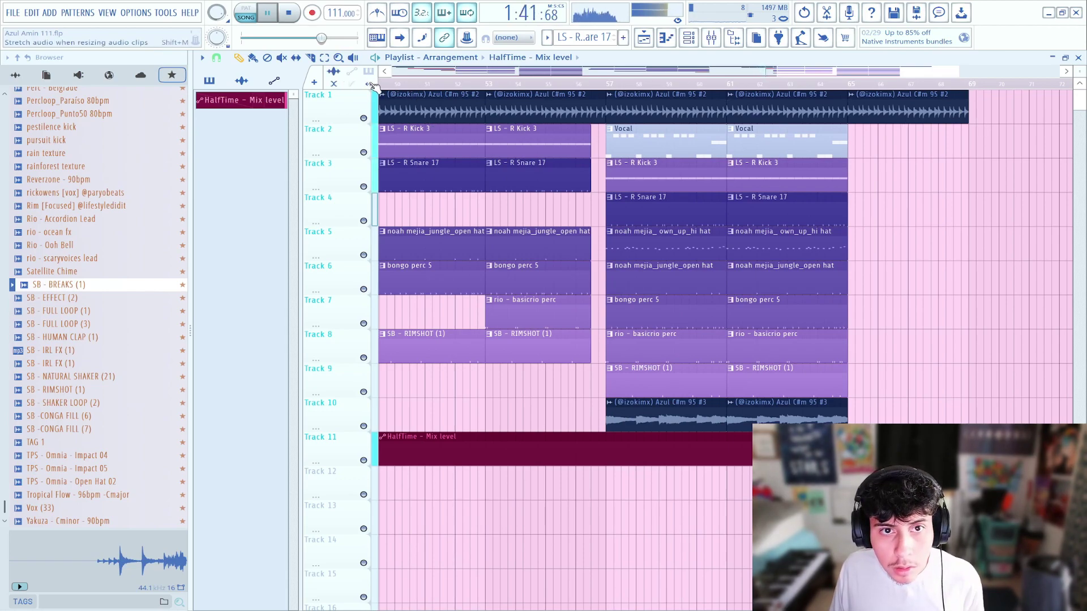
# Trim the end of the last Azul loop clip on Track 1 back towards bar 65 and play the song's ending.
pyautogui.moveTo(966, 122); pyautogui.dragTo(914, 126)
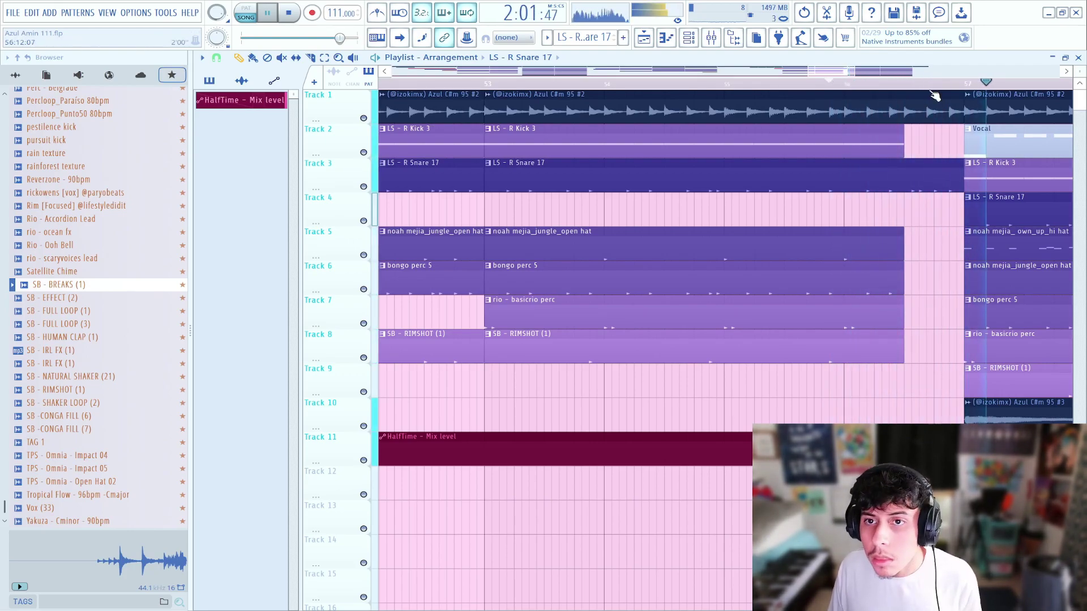
pyautogui.scroll(-6, 937, 105)
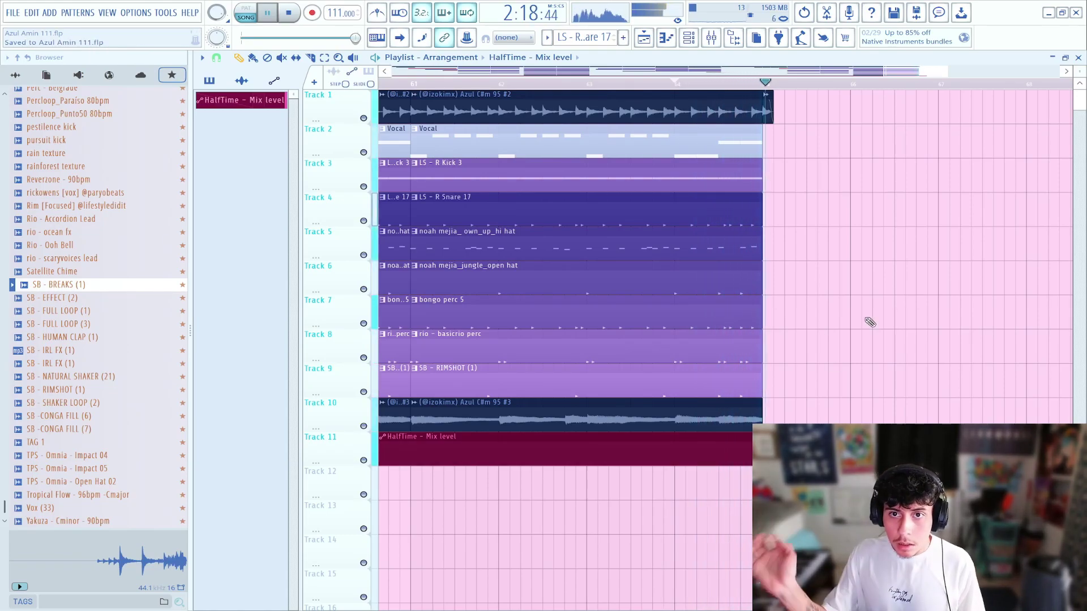
pyautogui.press('space')
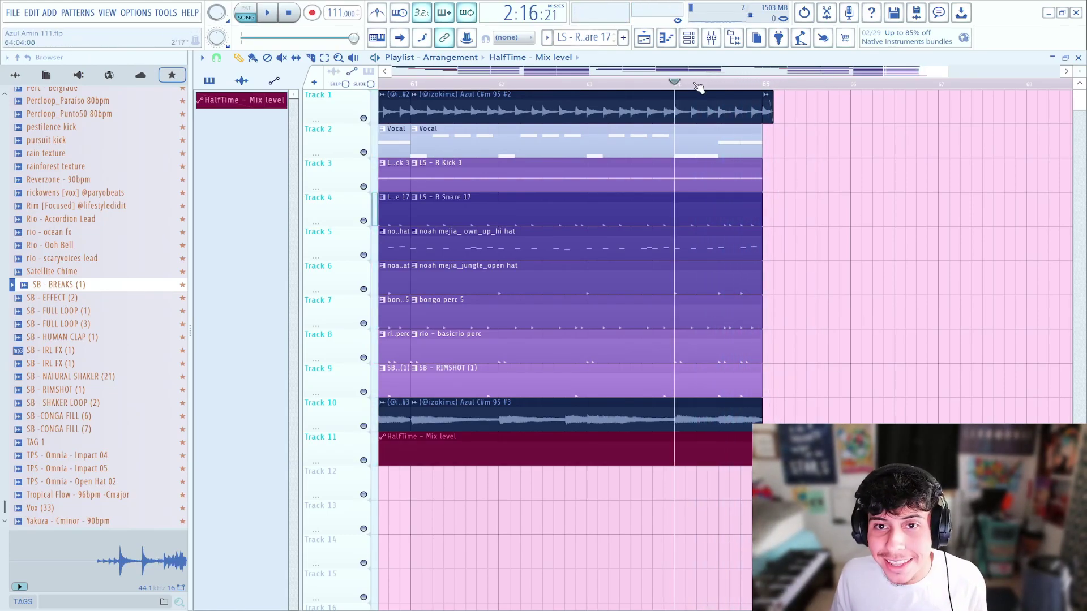
pyautogui.press('space')
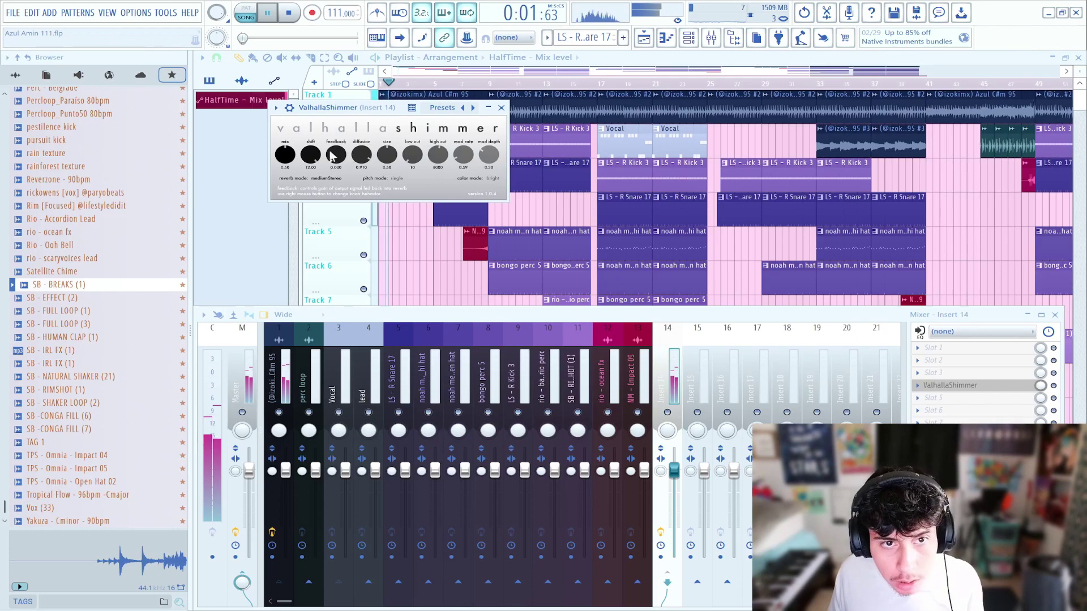
# Adjust ValhallaShimmer's diffusion on Insert 14 and shape its mix level automation on Track 12 to fade down by bar 9.
pyautogui.moveTo(366, 156); pyautogui.dragTo(366, 160)
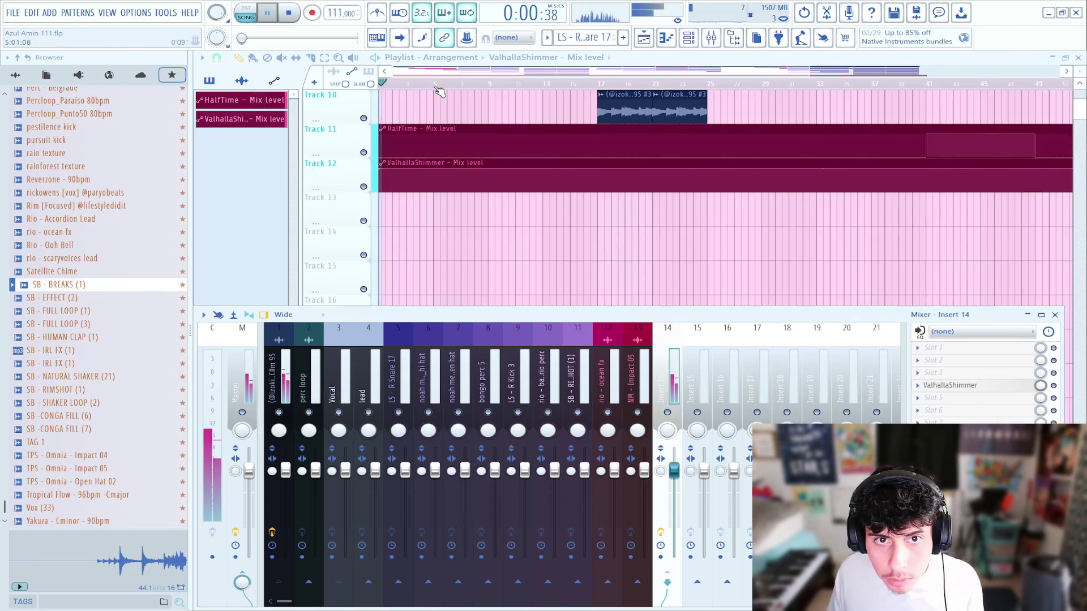
pyautogui.scroll(3, 555, 226)
pyautogui.scroll(-3, 555, 227)
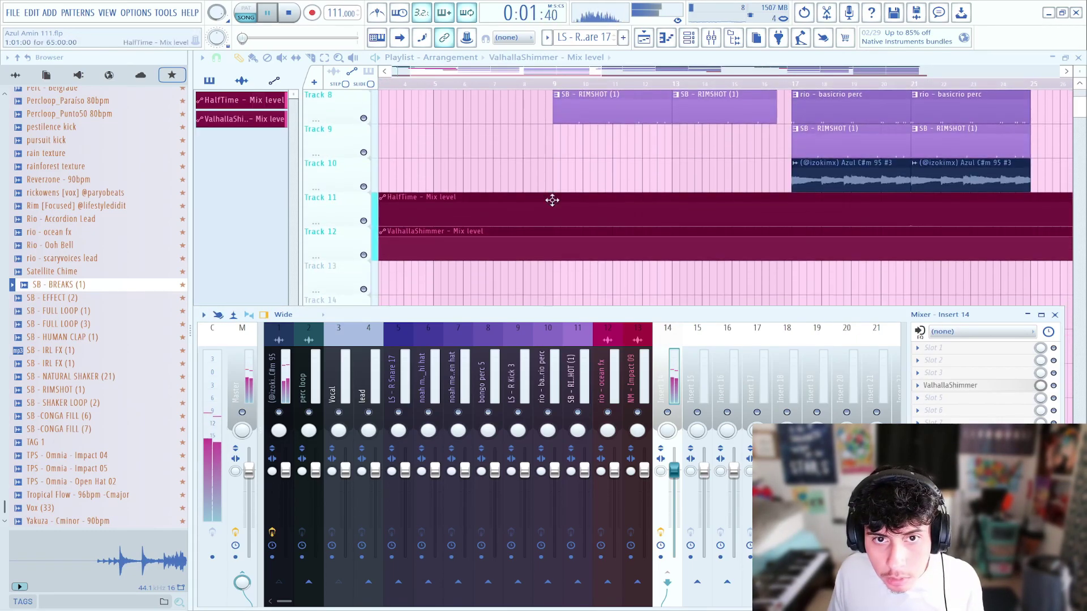
pyautogui.press('F9')
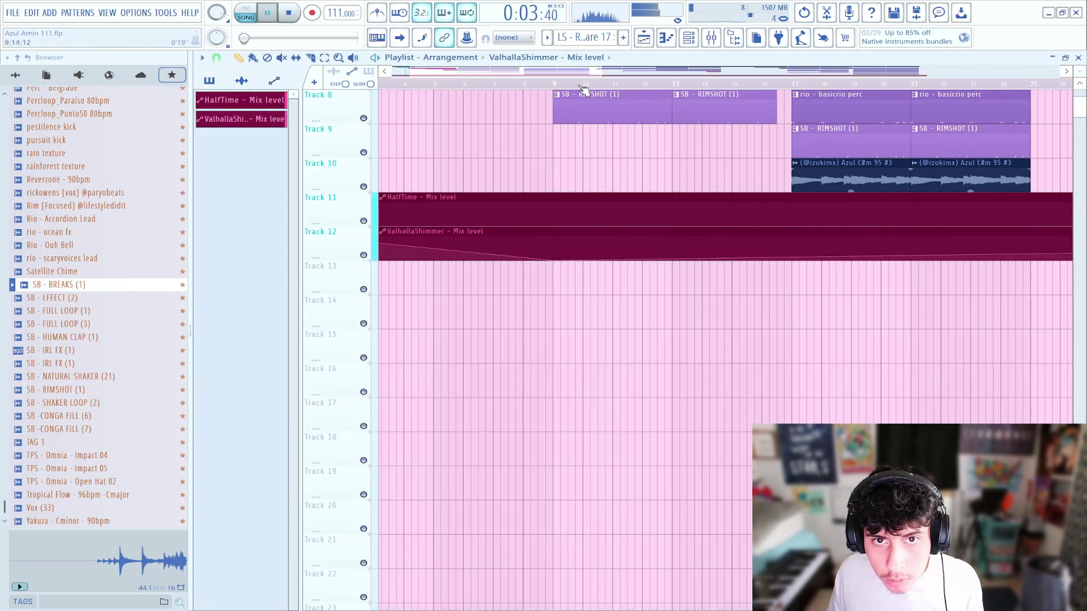
pyautogui.scroll(-3, 581, 88)
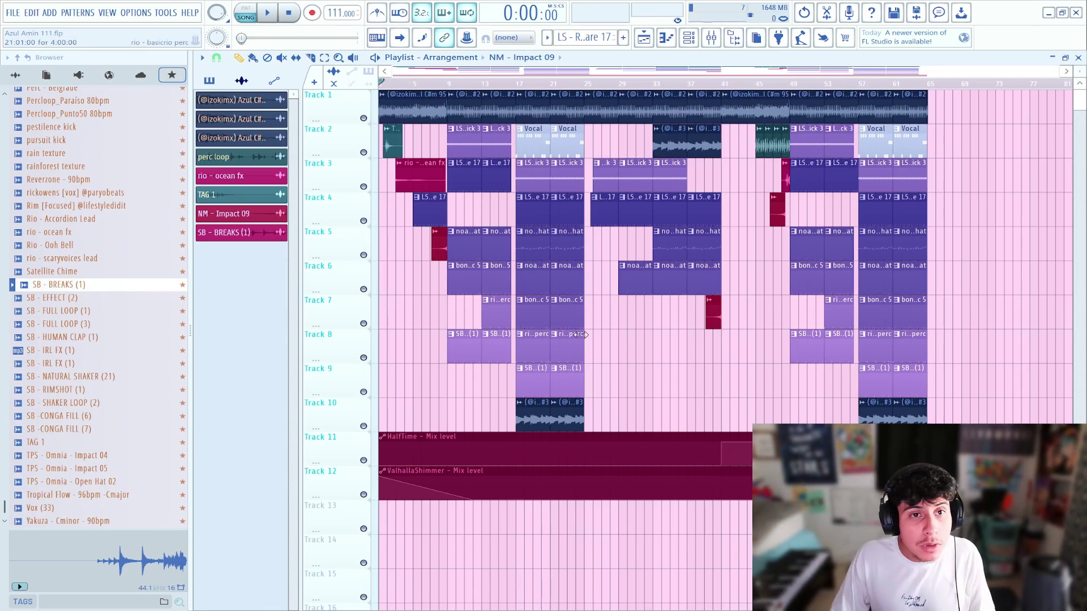
# Check the project's info page for the working time and project statistics, and close the settings.
pyautogui.click(130, 13)
pyautogui.click(148, 26)
pyautogui.click(603, 60)
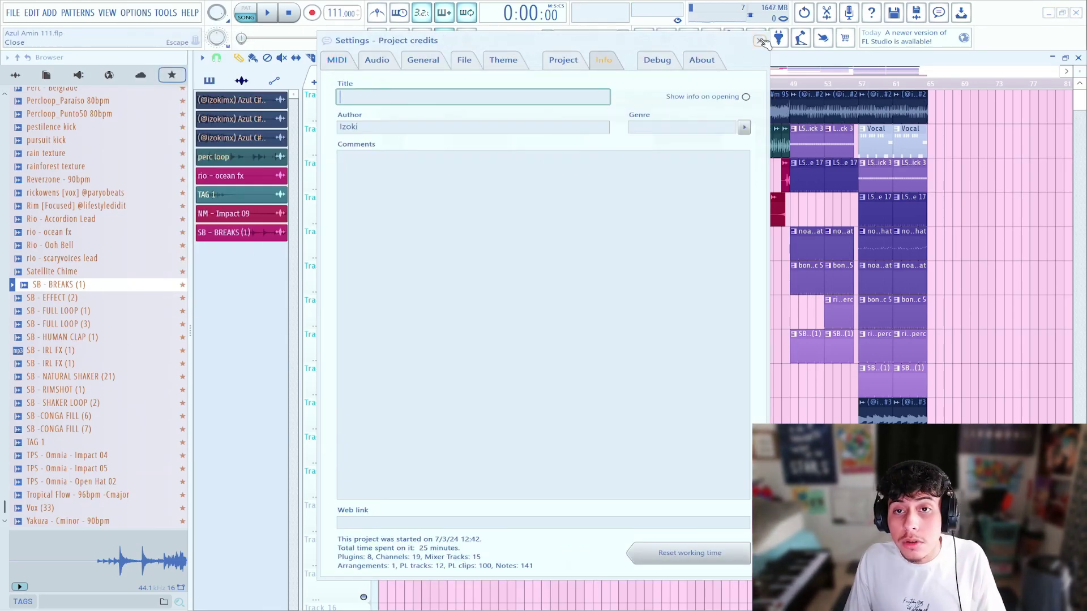
pyautogui.click(760, 41)
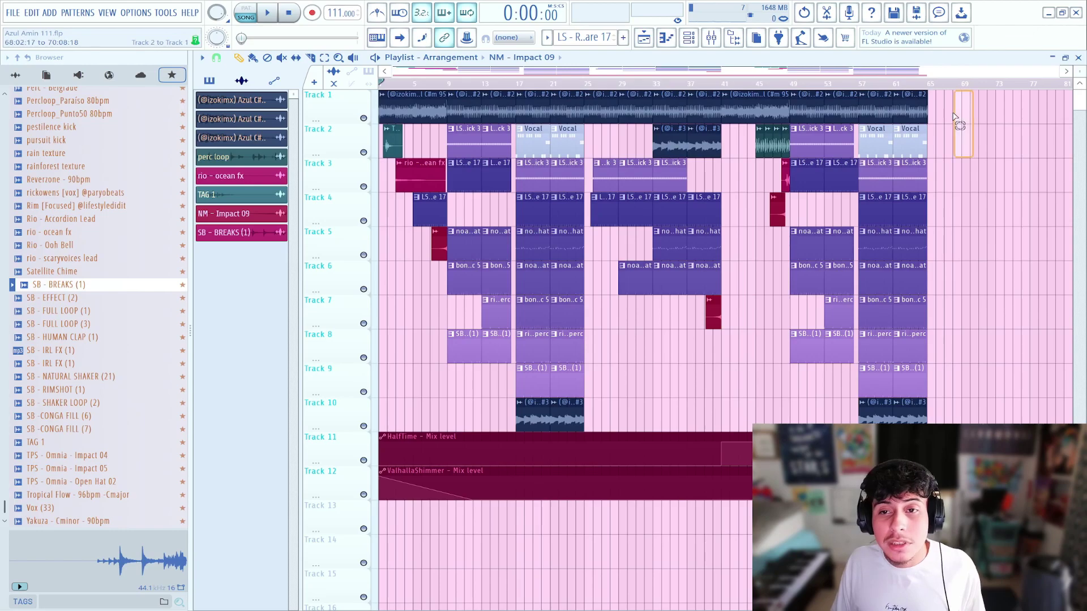
# Save the finished arrangement to the Azul Amin 111 project file.
pyautogui.moveTo(971, 126); pyautogui.dragTo(359, 373)
pyautogui.click(809, 302)
pyautogui.hotkey('ctrl', 's')
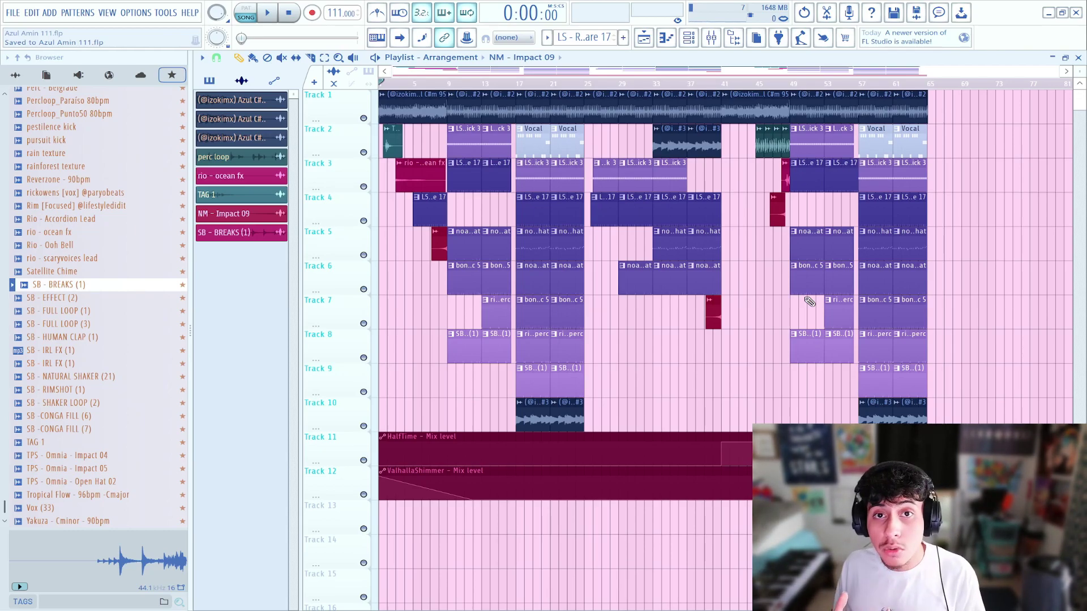
pyautogui.keyDown('ctrl'); pyautogui.scroll(2, 809, 302); pyautogui.keyUp('ctrl')
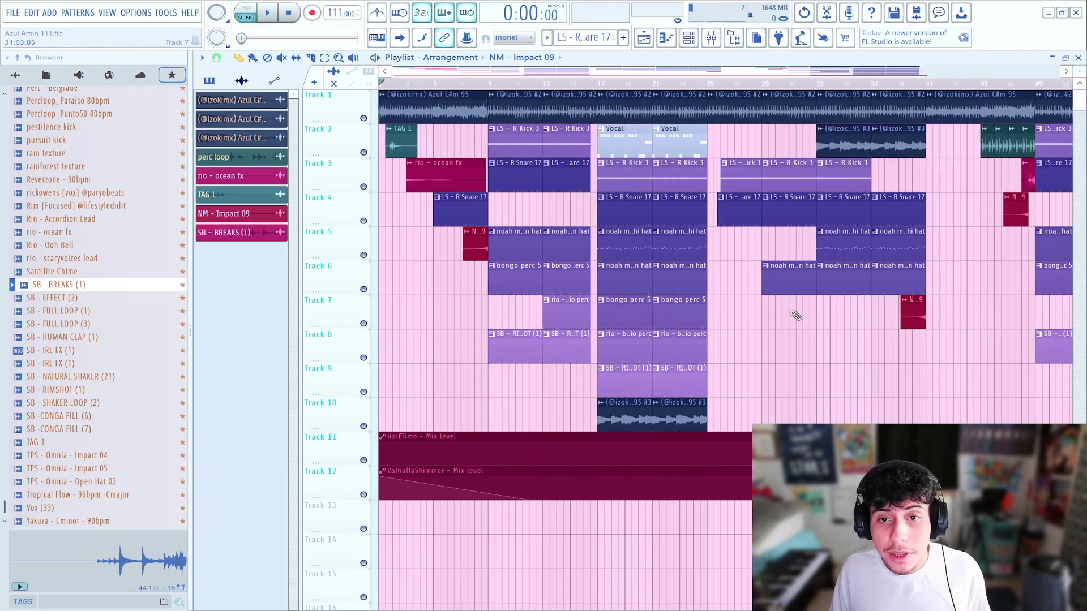